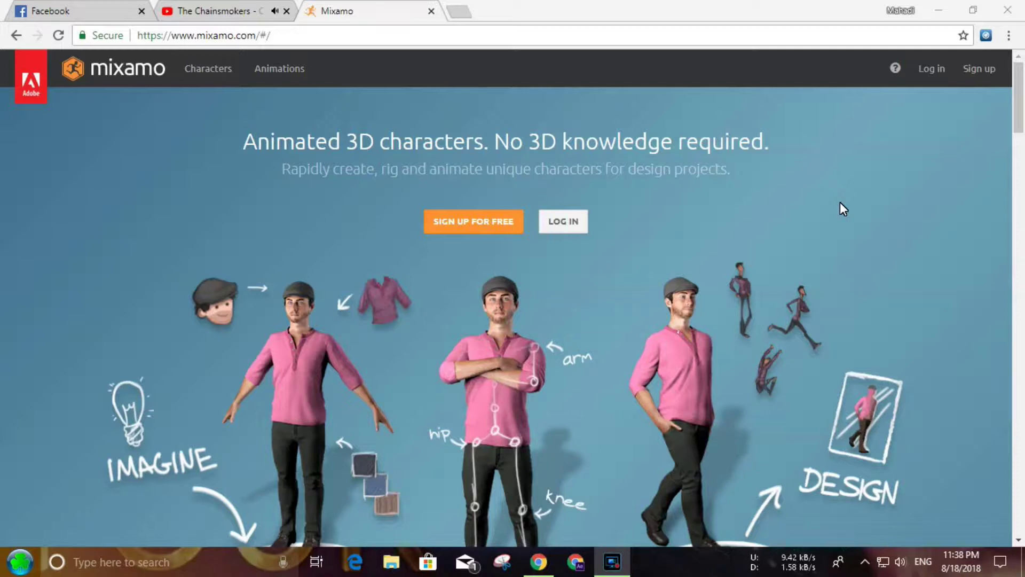
# - Sign in to Mixamo and make Vanguard By T. Choonyung the active character
pyautogui.click(564, 222)
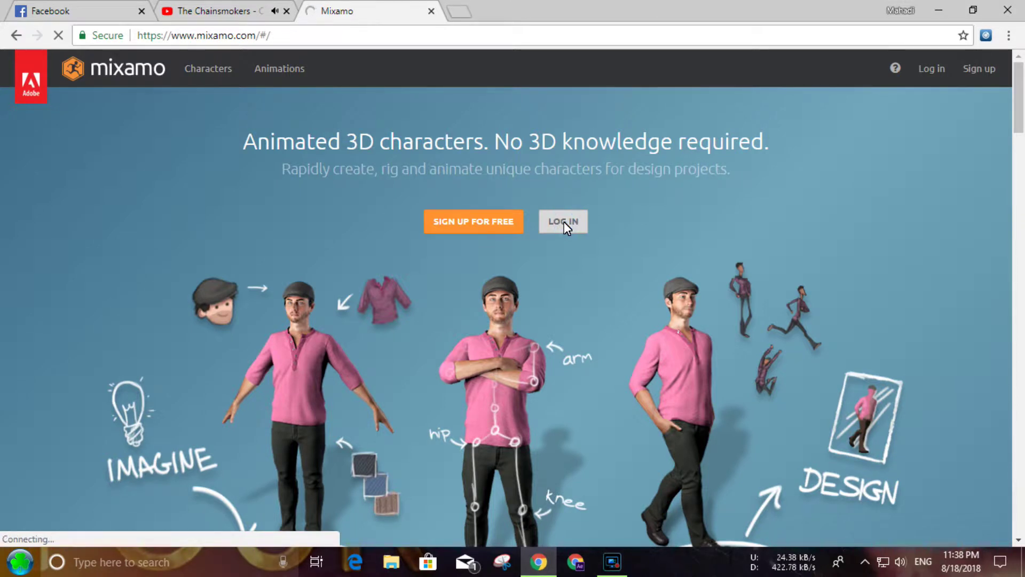
pyautogui.scroll(-1, 564, 222)
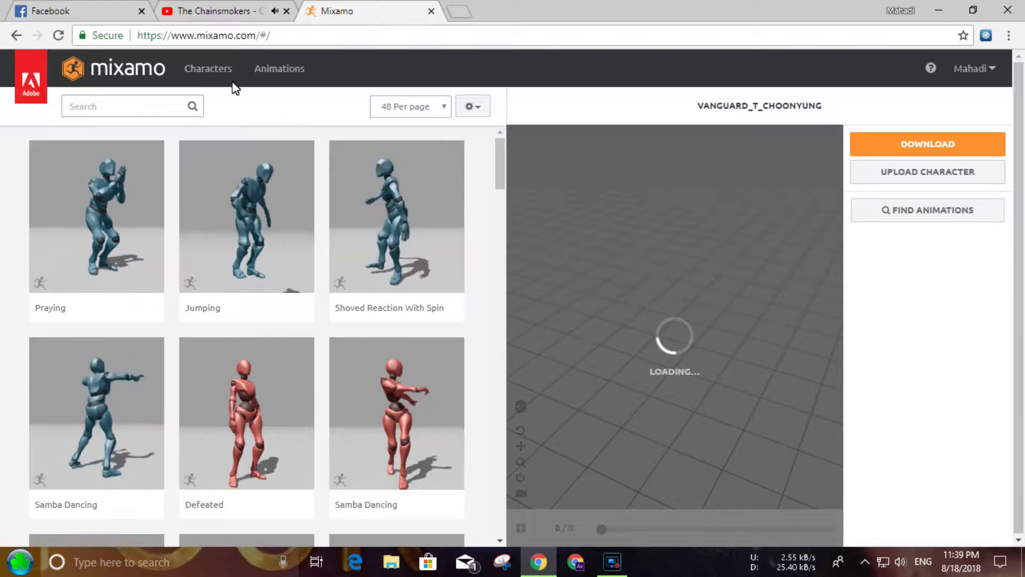
pyautogui.click(212, 72)
pyautogui.scroll(-4, 345, 183)
pyautogui.scroll(-4, 345, 183)
pyautogui.scroll(-3, 346, 183)
pyautogui.scroll(-4, 344, 182)
pyautogui.scroll(2, 332, 221)
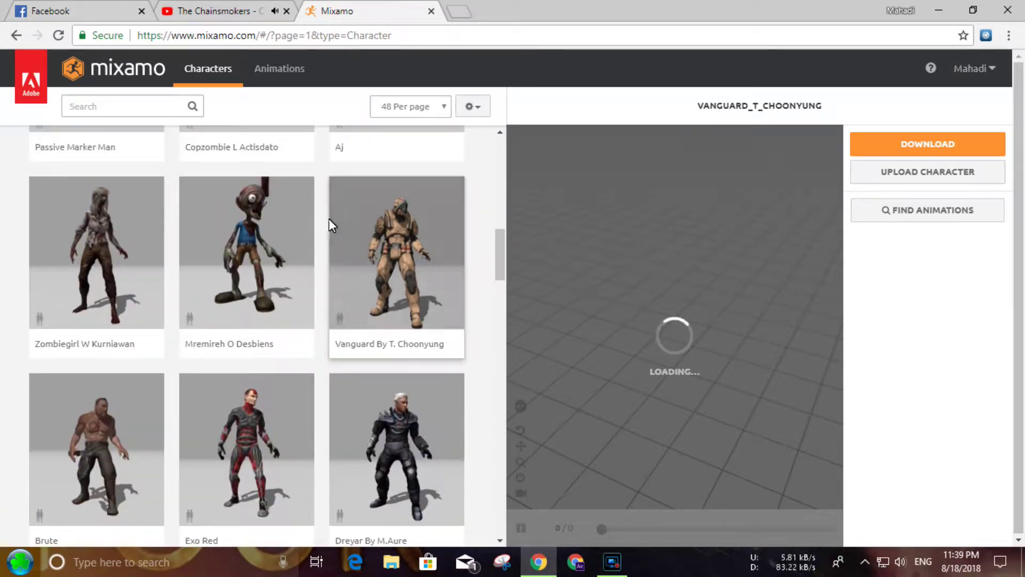
pyautogui.click(402, 262)
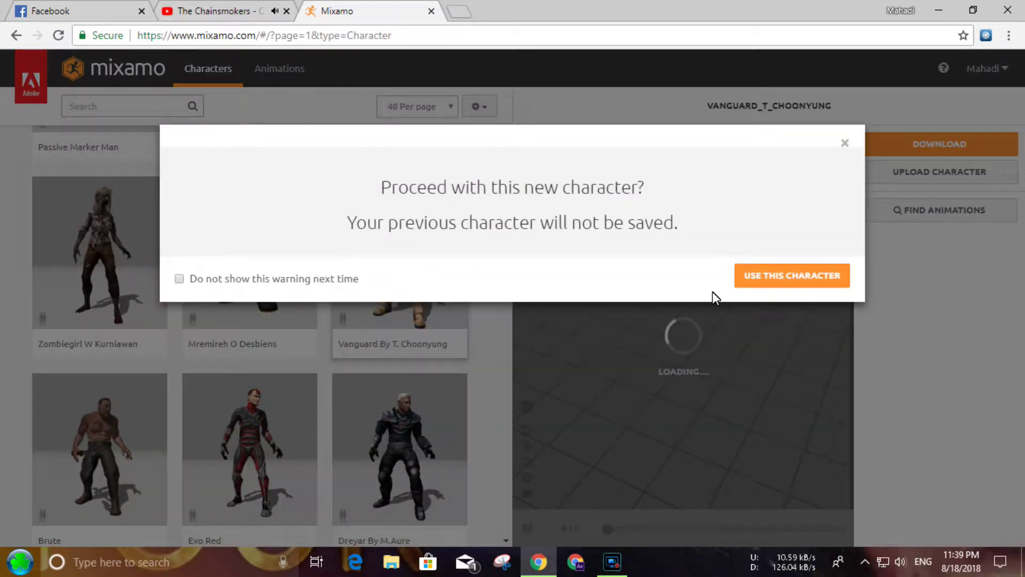
pyautogui.click(792, 280)
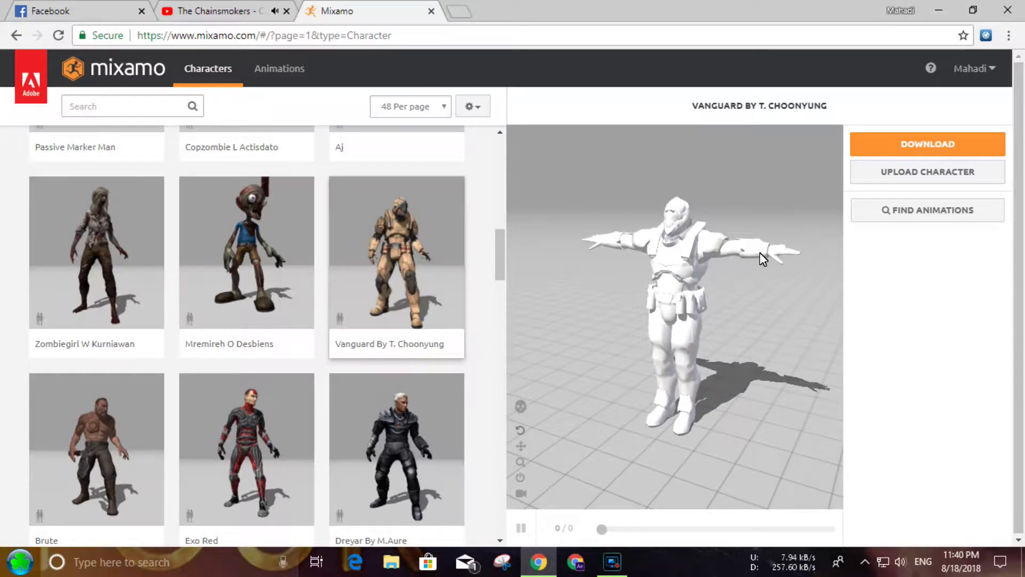
# - Orbit the preview to inspect the textured Vanguard from the side and front
pyautogui.scroll(3, 698, 267)
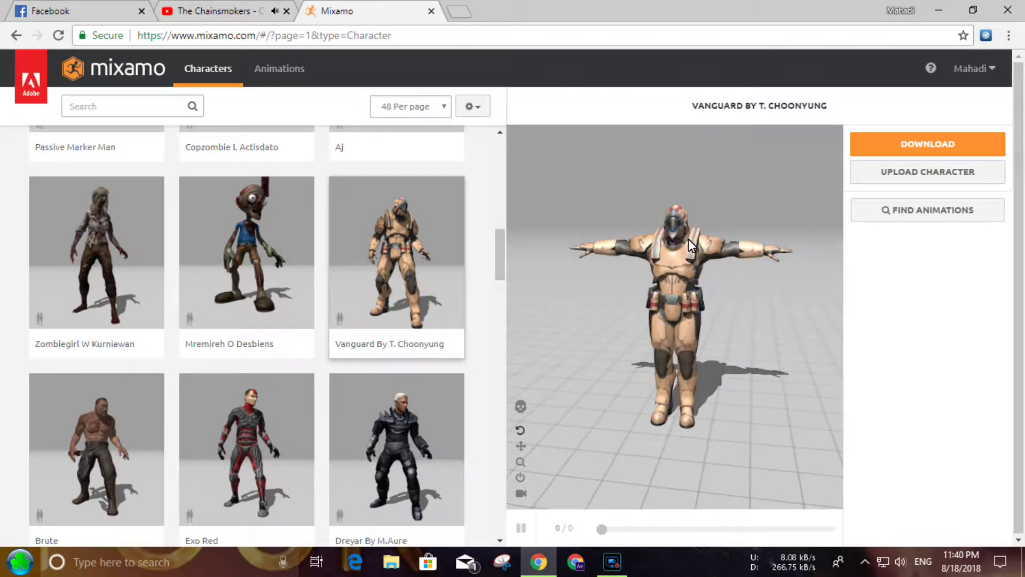
pyautogui.moveTo(692, 235)
pyautogui.mouseDown()
pyautogui.moveTo(672, 252)
pyautogui.moveTo(737, 260)
pyautogui.moveTo(848, 246)
pyautogui.mouseUp()
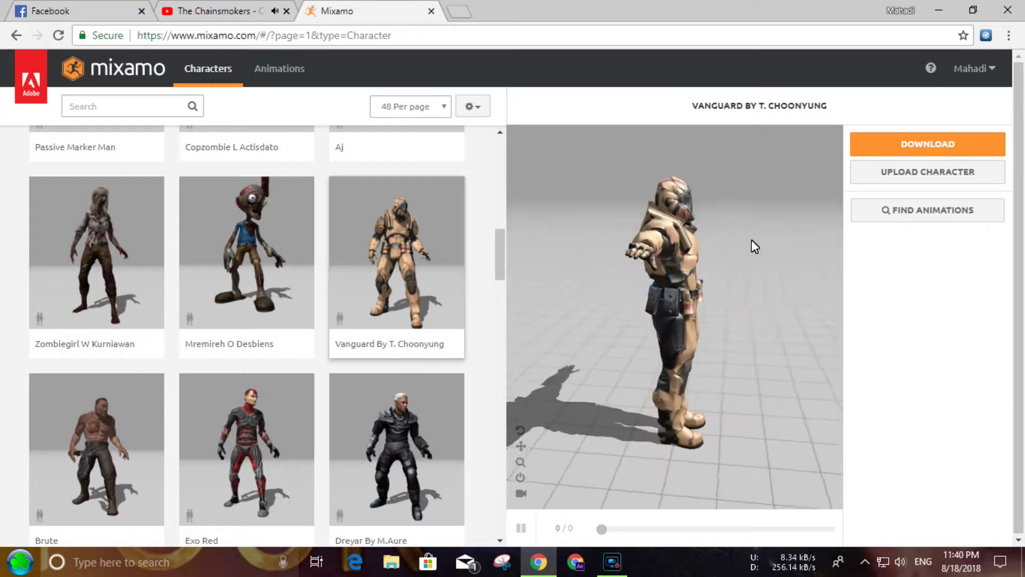
pyautogui.moveTo(848, 247); pyautogui.dragTo(610, 257)
pyautogui.click(280, 69)
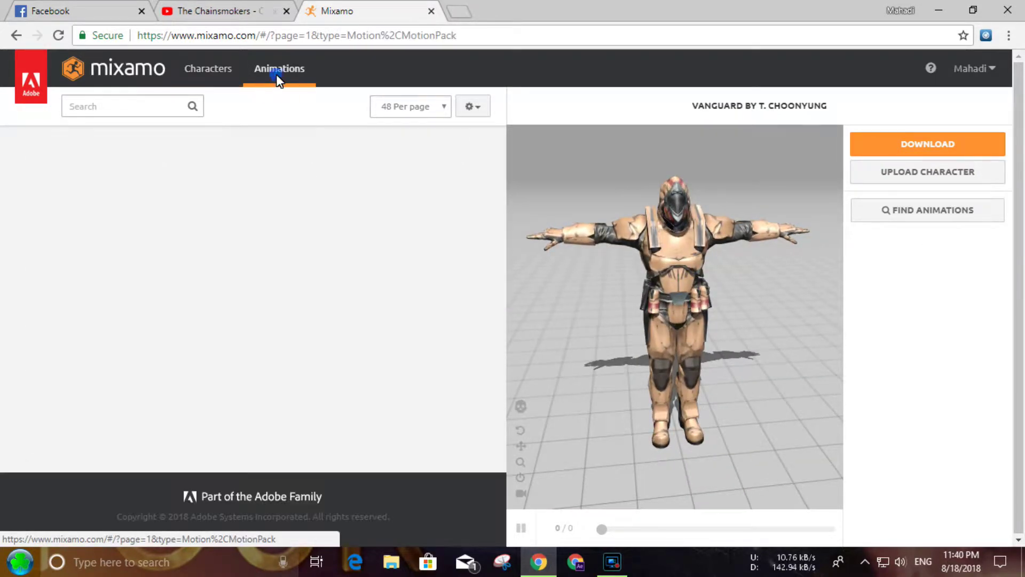
# - Preview the Jumping and Shoved Reaction With Spin animations on Vanguard
pyautogui.scroll(4, 256, 257)
pyautogui.scroll(1, 235, 262)
pyautogui.click(244, 244)
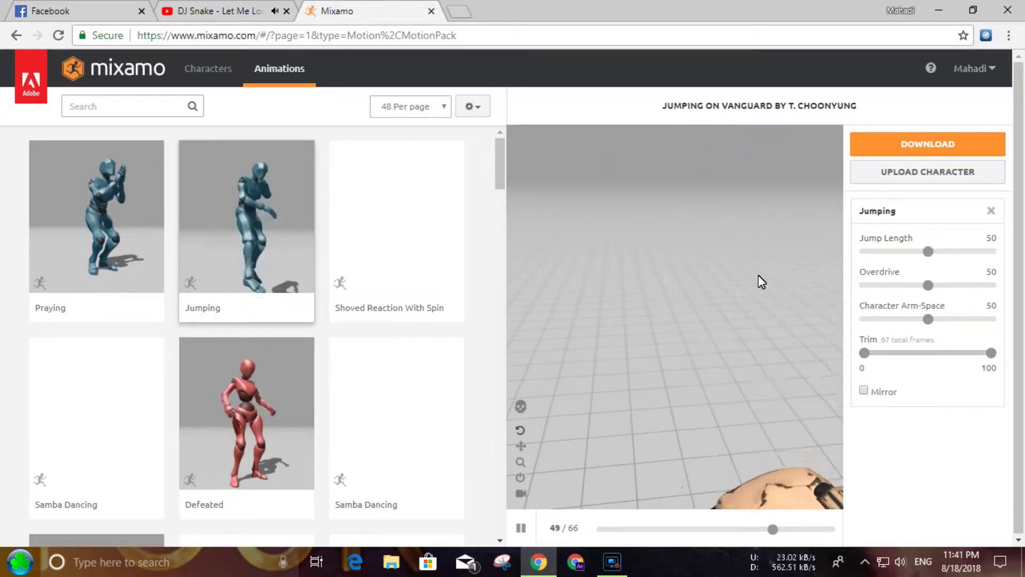
pyautogui.click(420, 251)
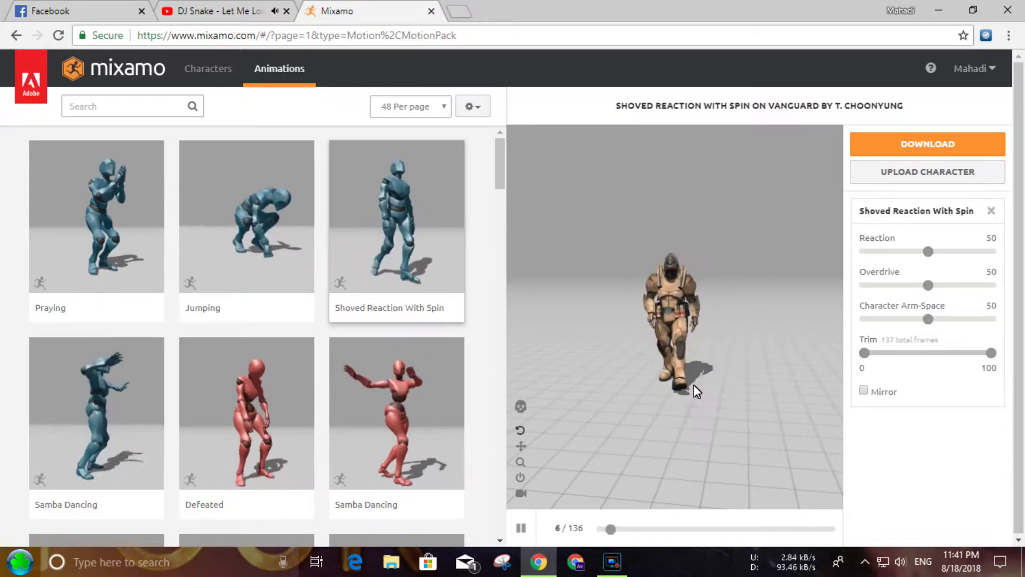
pyautogui.moveTo(641, 389); pyautogui.dragTo(680, 392)
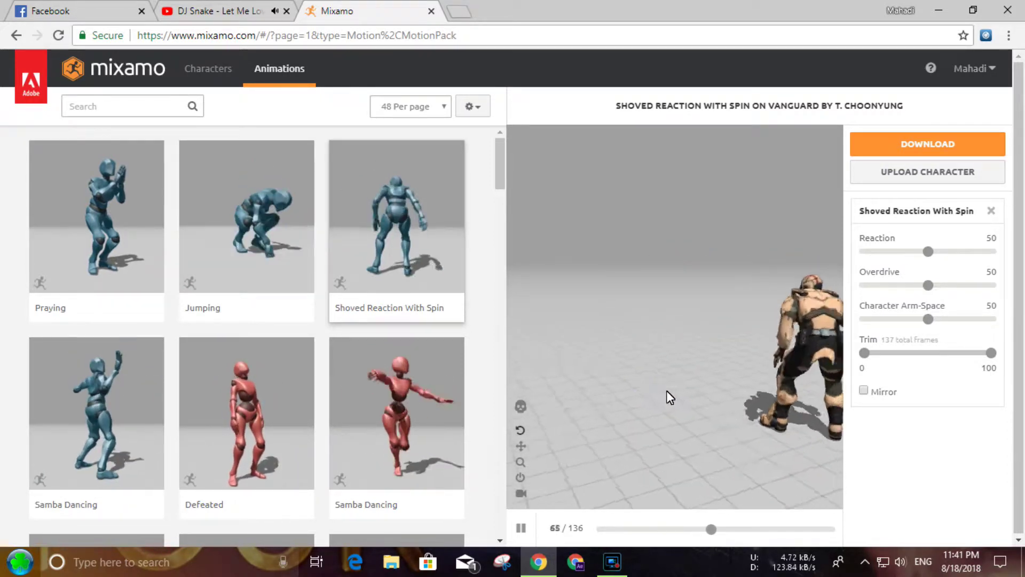
# - Search 'getting up' and apply the first Getting Up animation, viewing it from an angle
pyautogui.click(152, 107)
pyautogui.write('get')
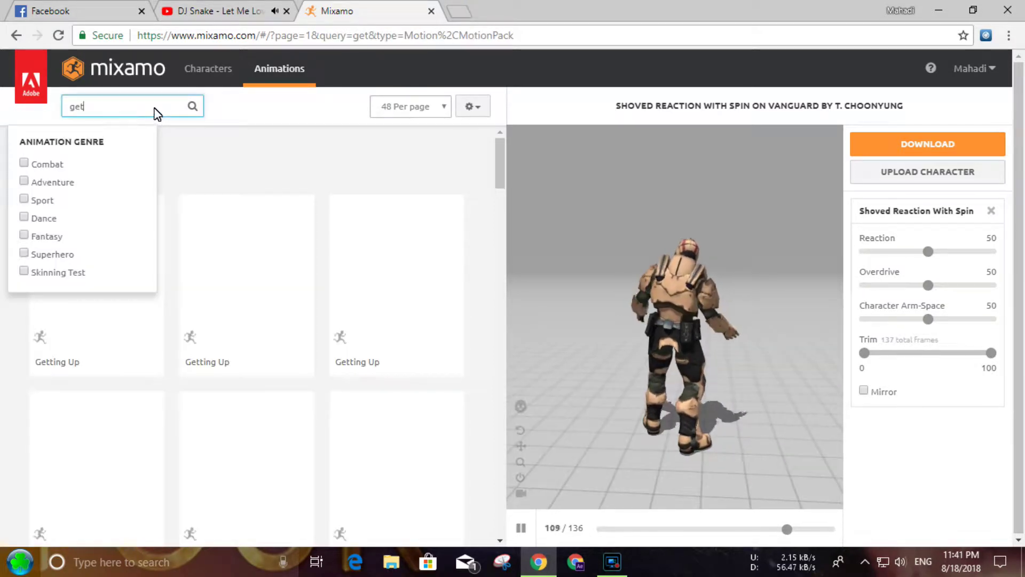
pyautogui.click(142, 106)
pyautogui.write('ing up')
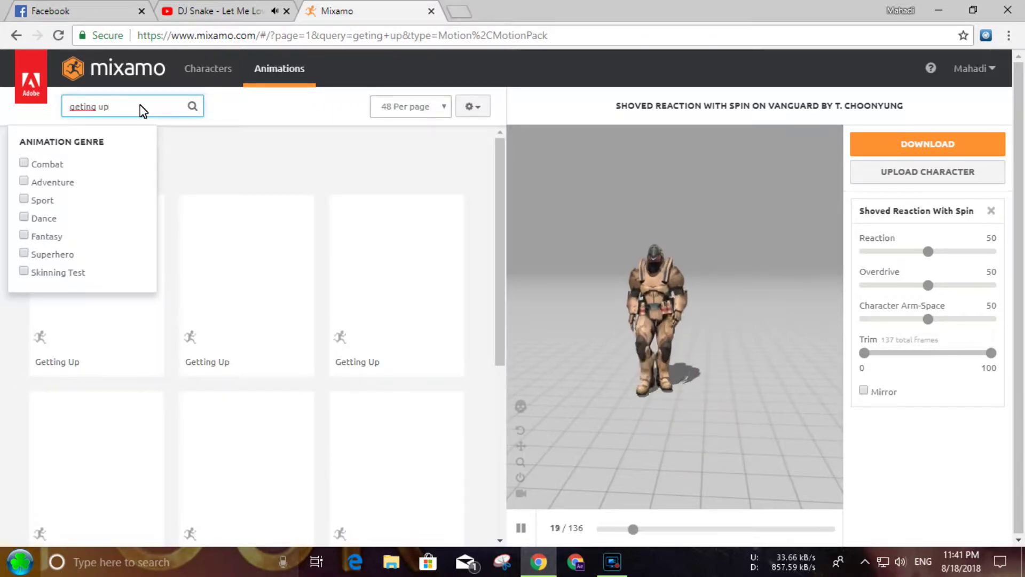
pyautogui.press('Return')
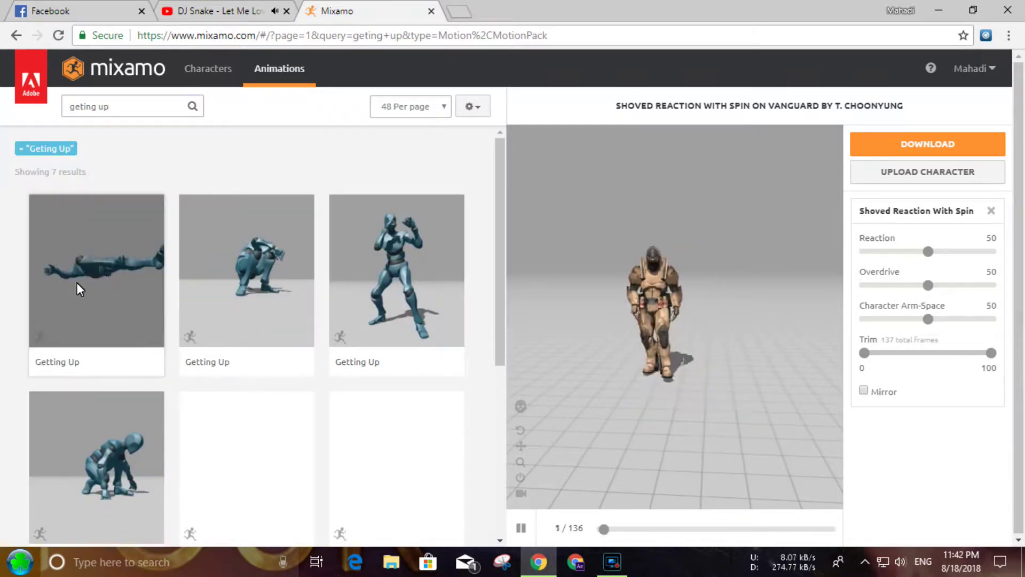
pyautogui.click(104, 287)
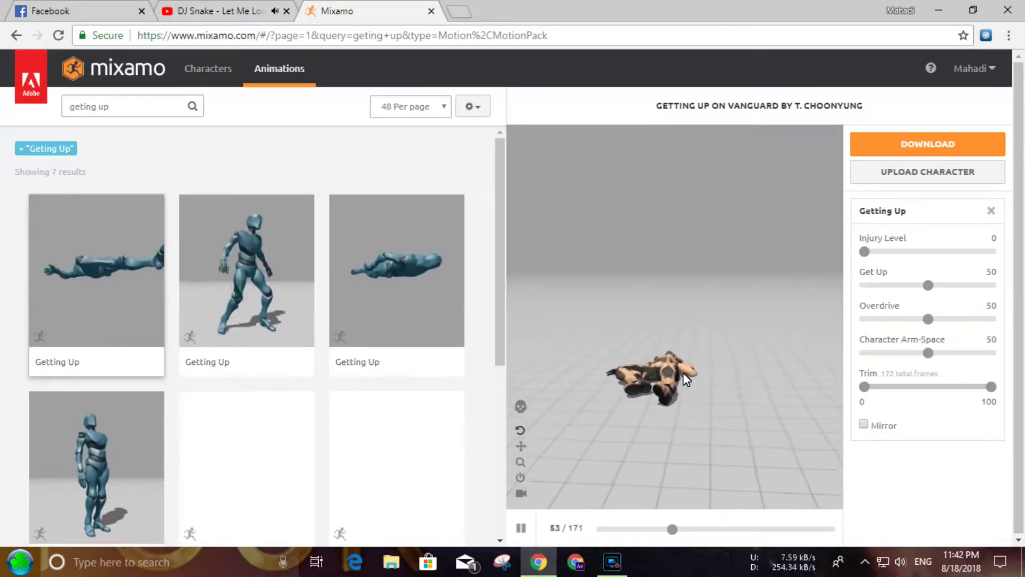
pyautogui.moveTo(684, 373); pyautogui.dragTo(653, 437)
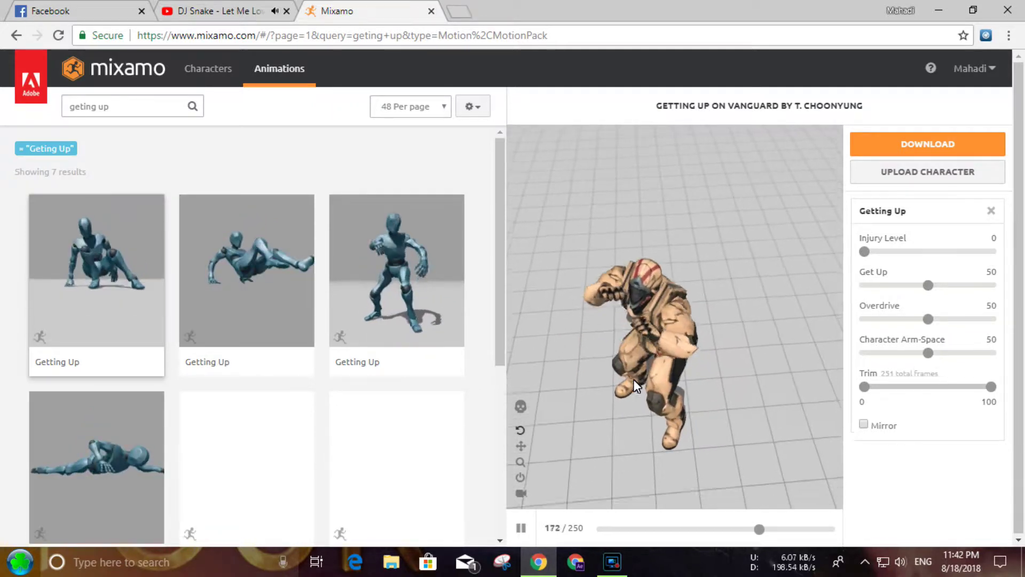
pyautogui.moveTo(628, 317)
pyautogui.mouseDown()
pyautogui.moveTo(674, 318)
pyautogui.moveTo(664, 339)
pyautogui.mouseUp()
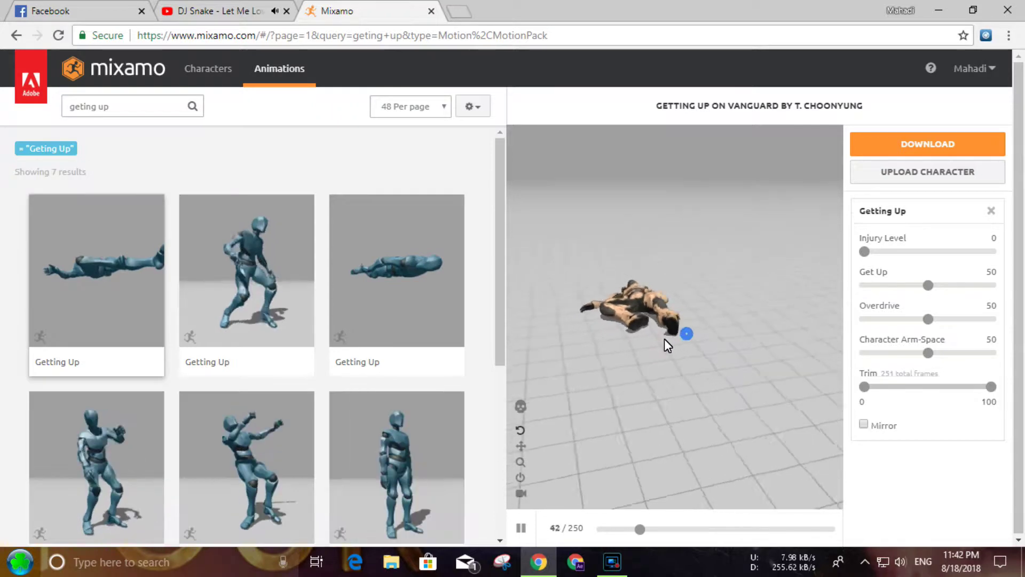
pyautogui.click(933, 146)
# - Download Getting Up as FBX with skin, 30 fps and no keyframe reduction
pyautogui.click(444, 208)
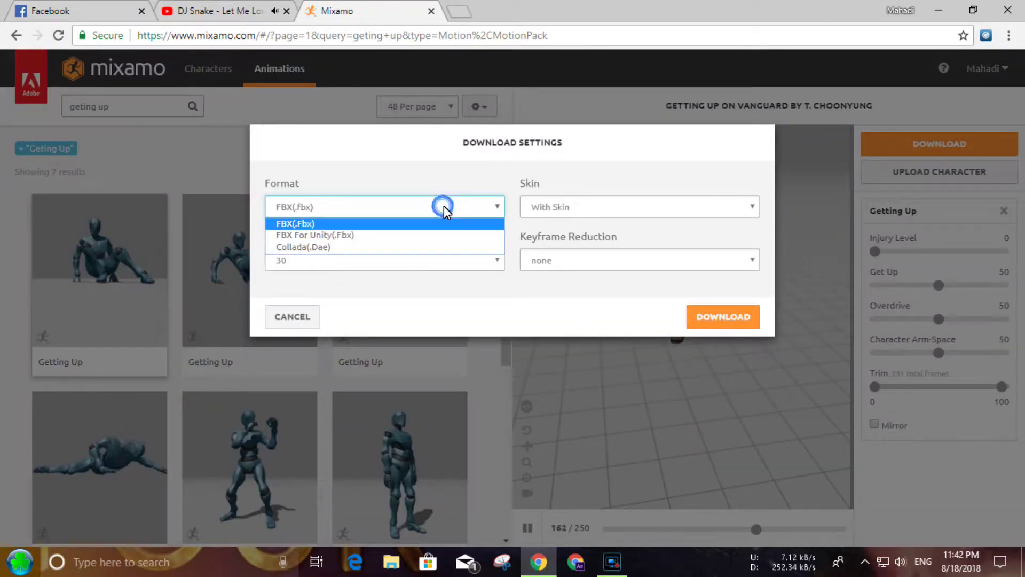
pyautogui.click(443, 206)
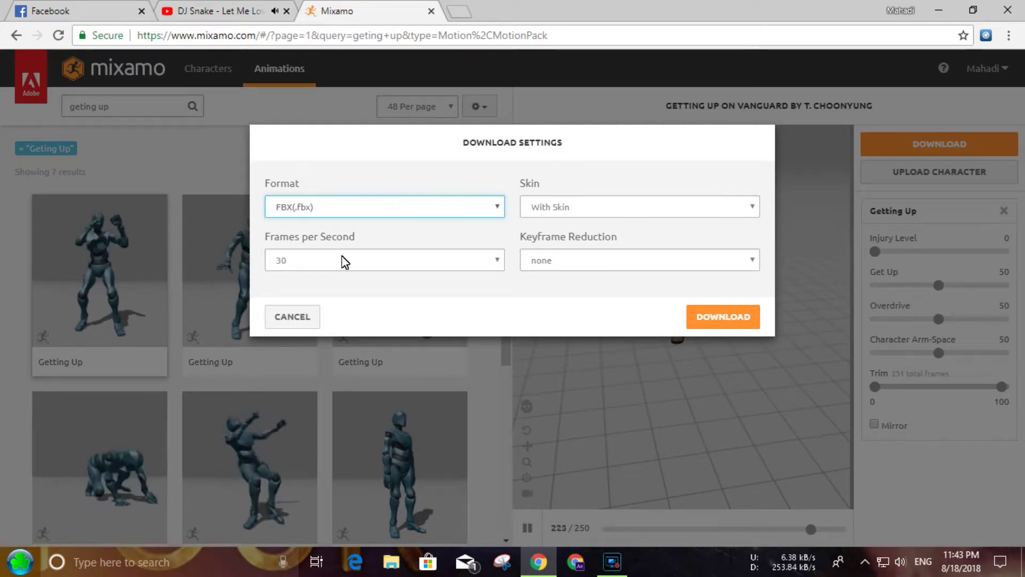
pyautogui.click(595, 263)
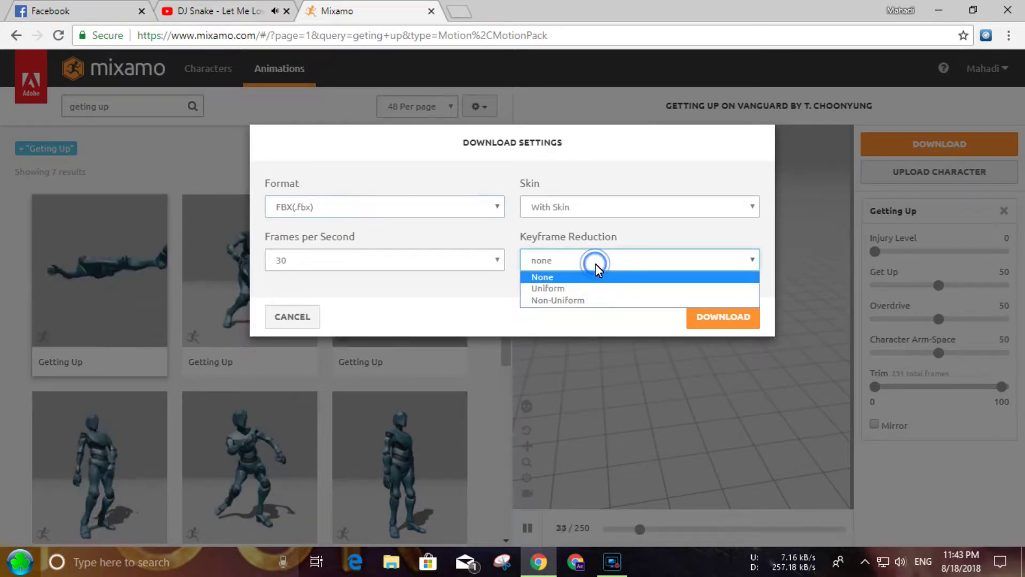
pyautogui.click(595, 262)
pyautogui.click(606, 206)
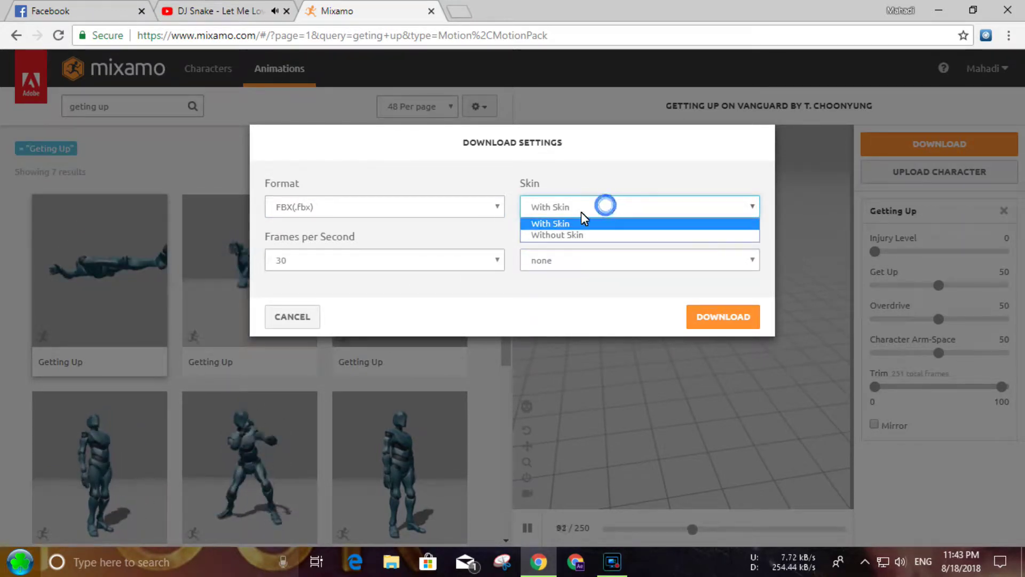
pyautogui.click(591, 205)
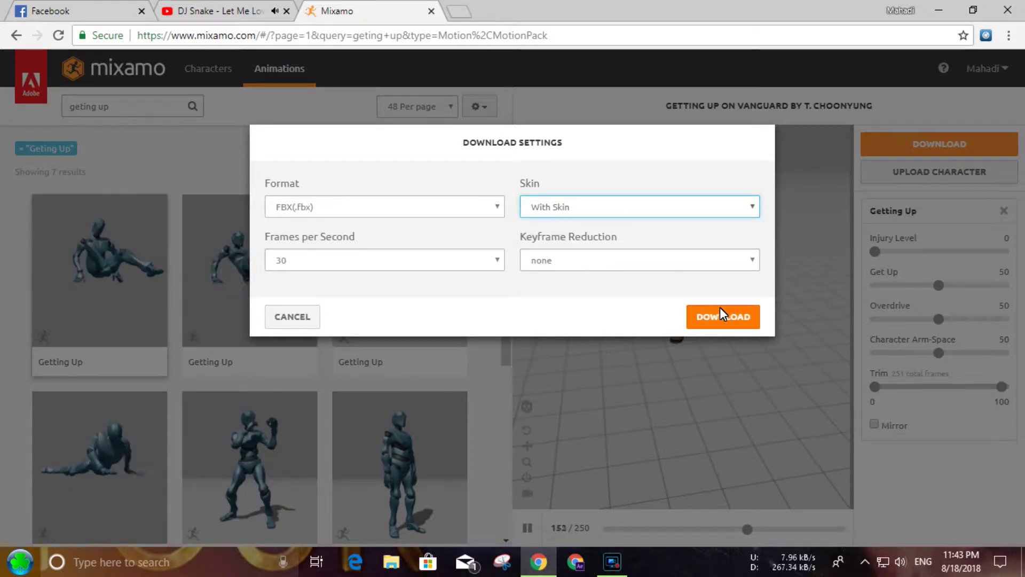
pyautogui.click(721, 314)
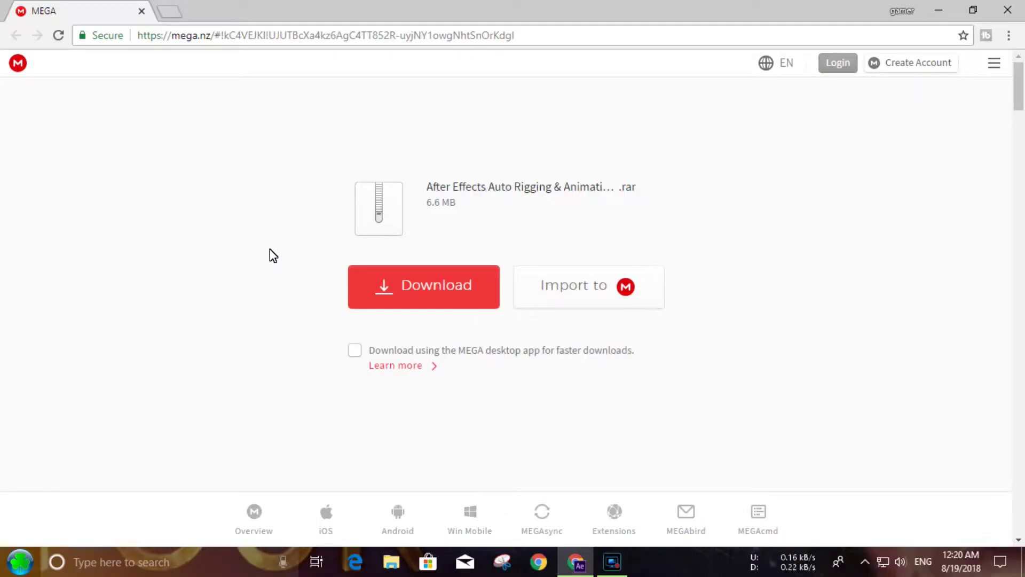
pyautogui.scroll(-3, 270, 255)
pyautogui.scroll(3, 270, 255)
pyautogui.click(427, 296)
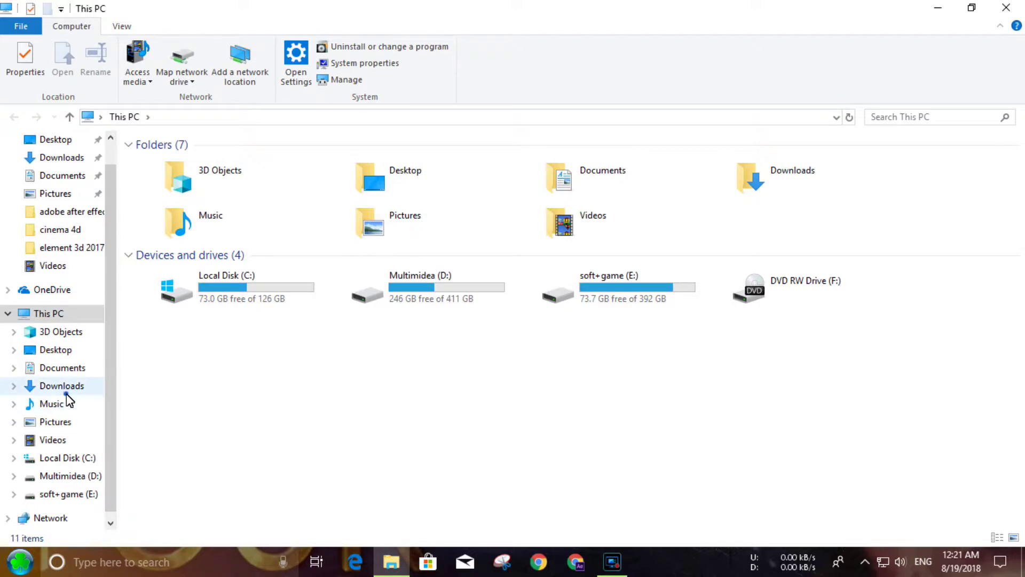
# - Move both downloaded files from Downloads onto the desktop
pyautogui.click(67, 393)
pyautogui.moveTo(374, 198); pyautogui.dragTo(191, 202)
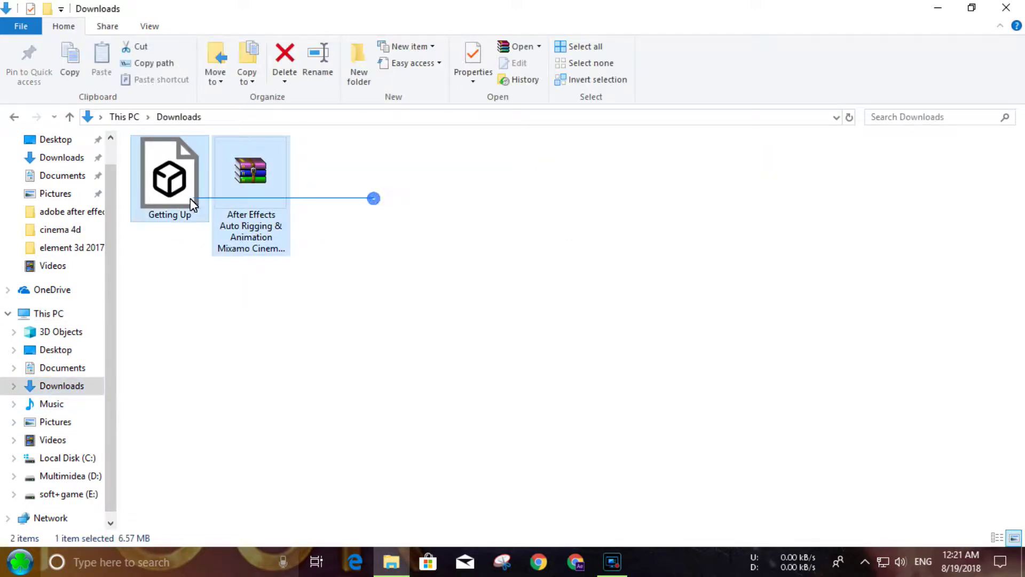
pyautogui.click(972, 9)
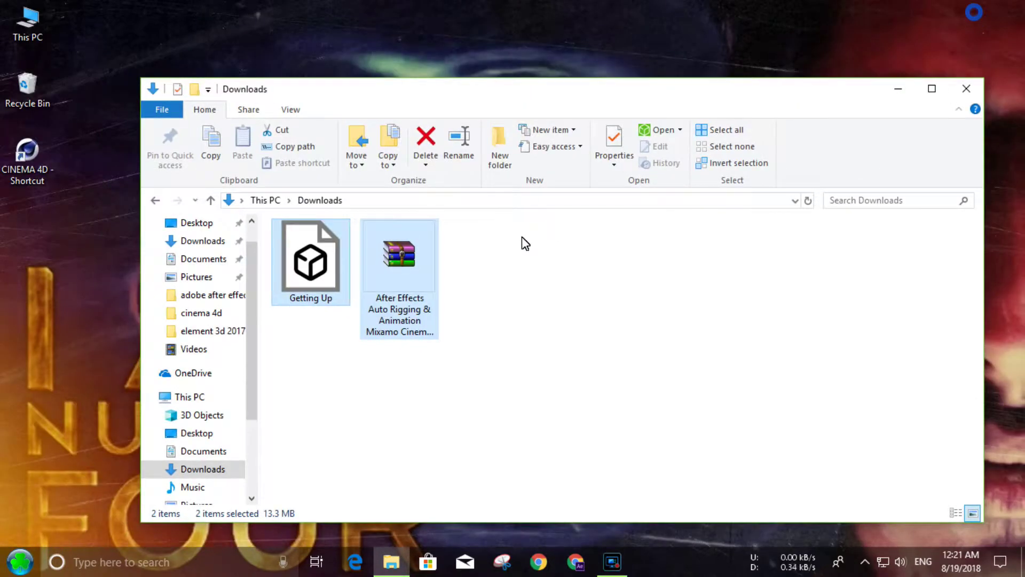
pyautogui.moveTo(410, 265); pyautogui.dragTo(86, 305)
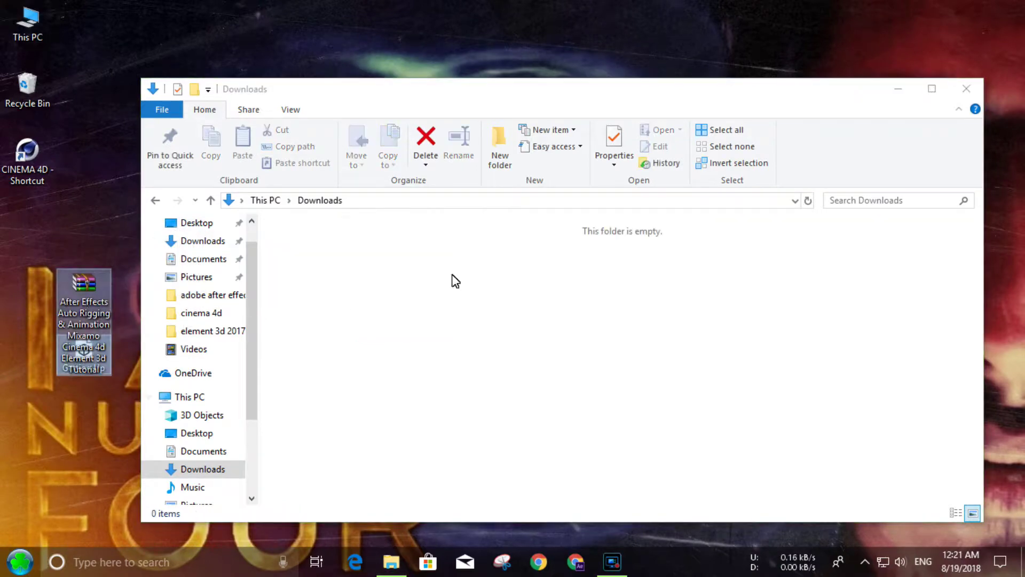
pyautogui.click(954, 98)
pyautogui.rightClick(353, 135)
pyautogui.click(421, 184)
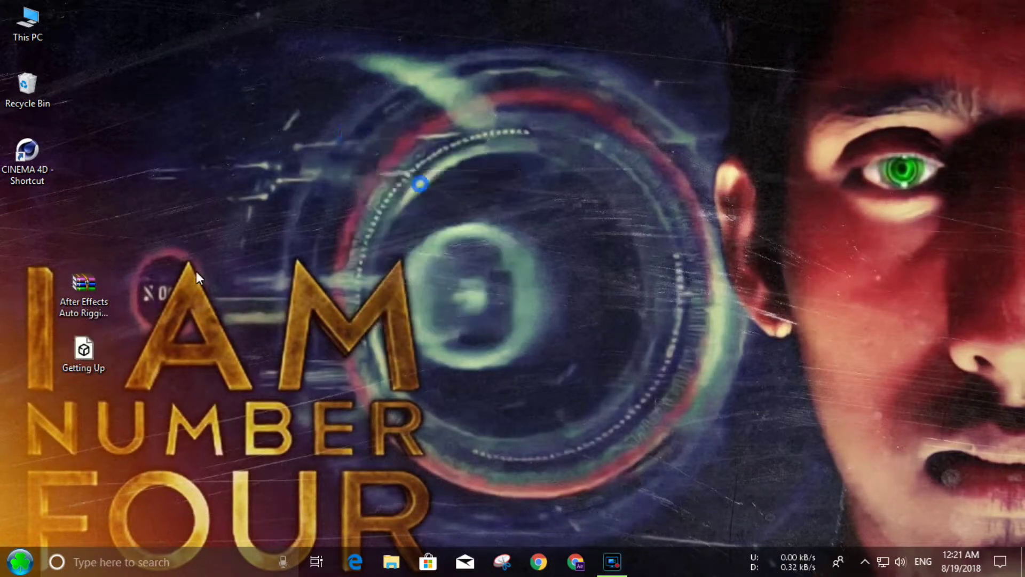
# - Reposition the After Effects archive and extract it onto the desktop
pyautogui.moveTo(78, 290); pyautogui.dragTo(434, 262)
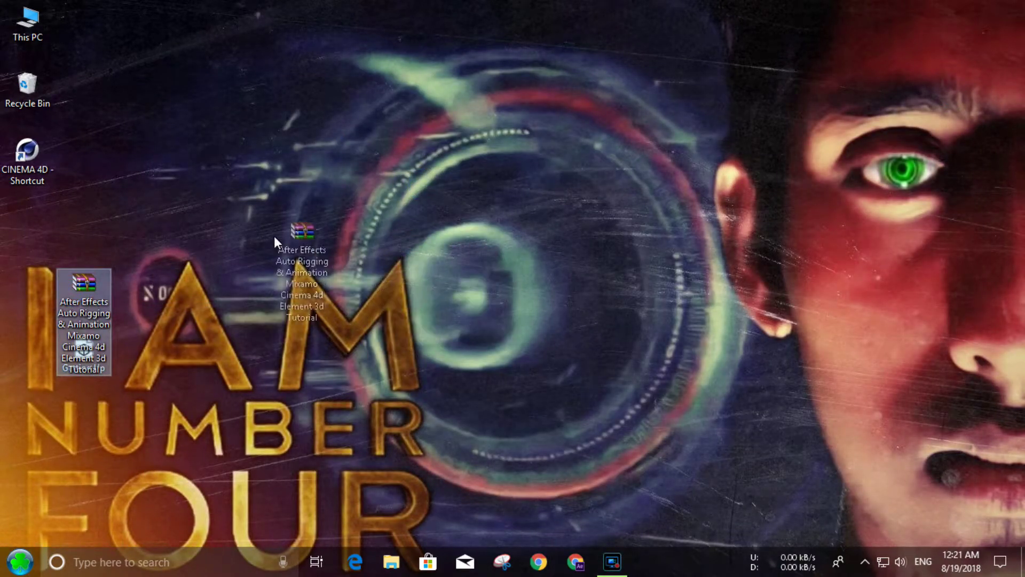
pyautogui.moveTo(183, 200); pyautogui.dragTo(185, 201)
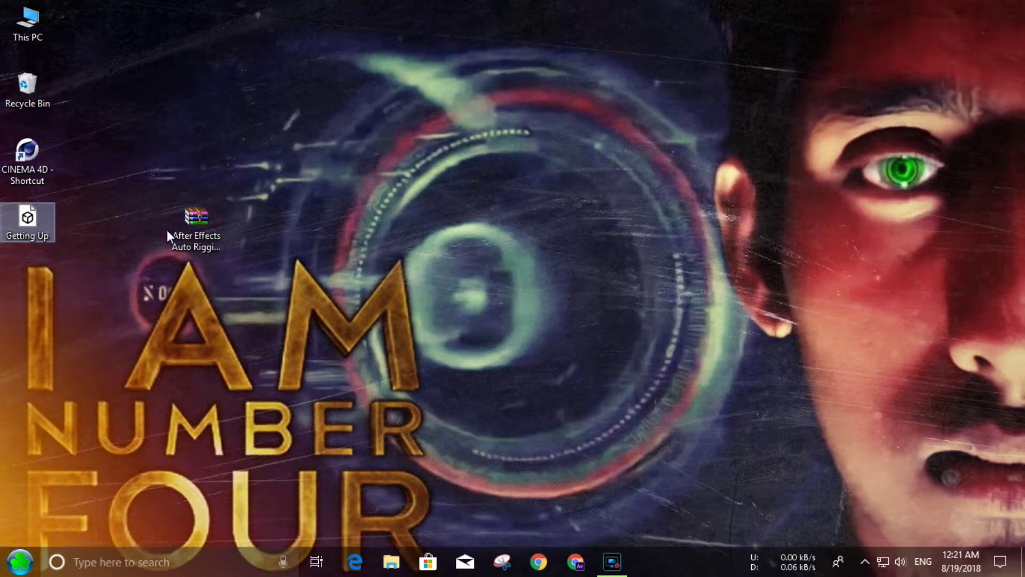
pyautogui.rightClick(194, 218)
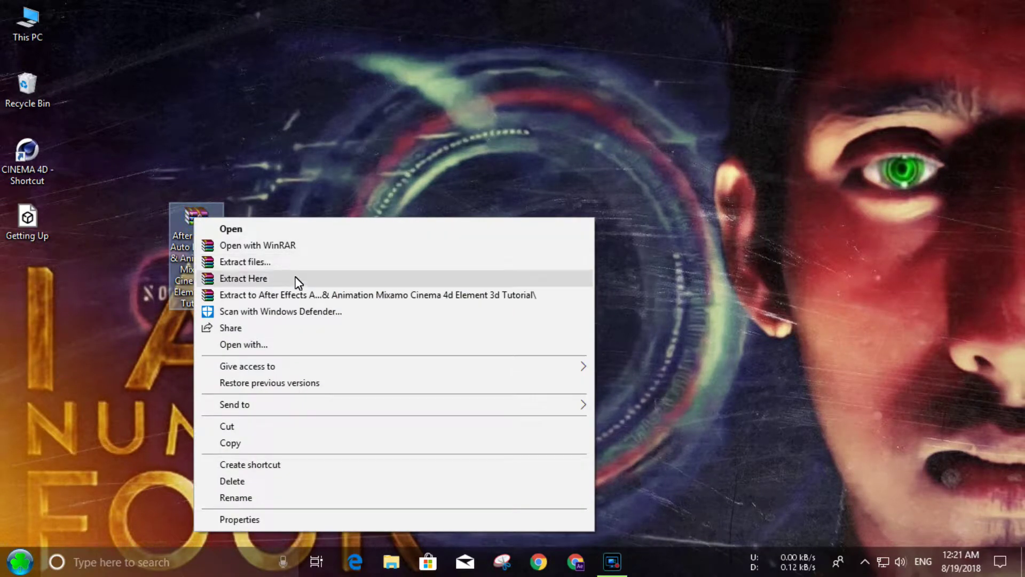
pyautogui.click(296, 278)
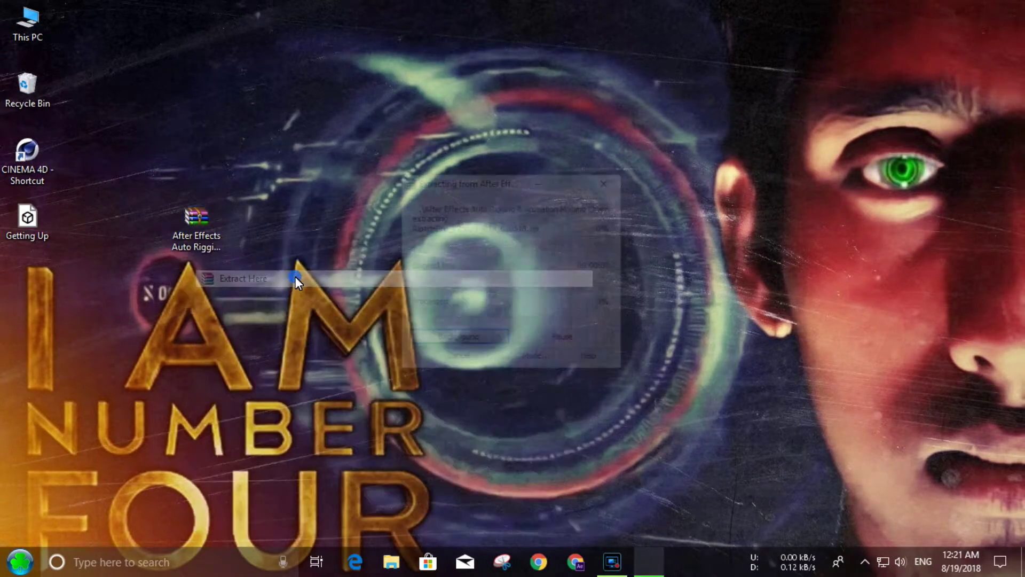
pyautogui.rightClick(319, 213)
pyautogui.click(370, 253)
pyautogui.rightClick(370, 253)
pyautogui.click(424, 295)
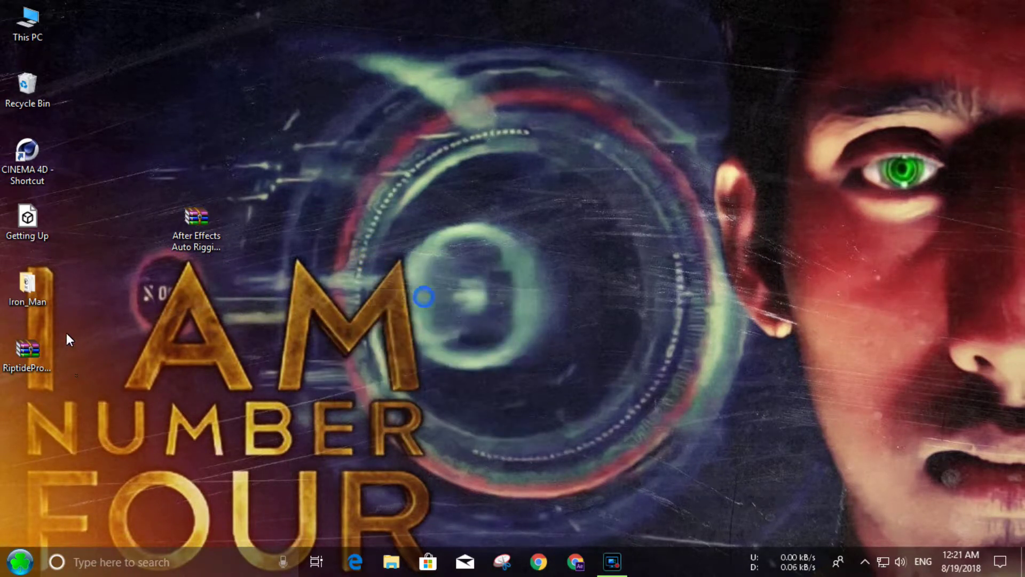
# - Delete Iron_Man and the After Effects archive, then extract the RiptidePro archive
pyautogui.moveTo(27, 296); pyautogui.dragTo(25, 104)
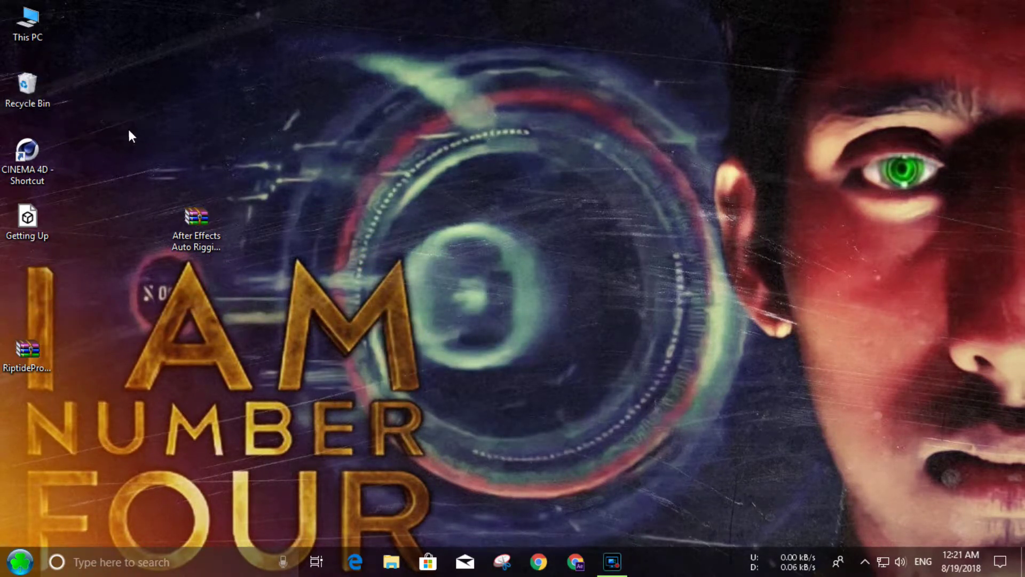
pyautogui.moveTo(195, 229); pyautogui.dragTo(39, 105)
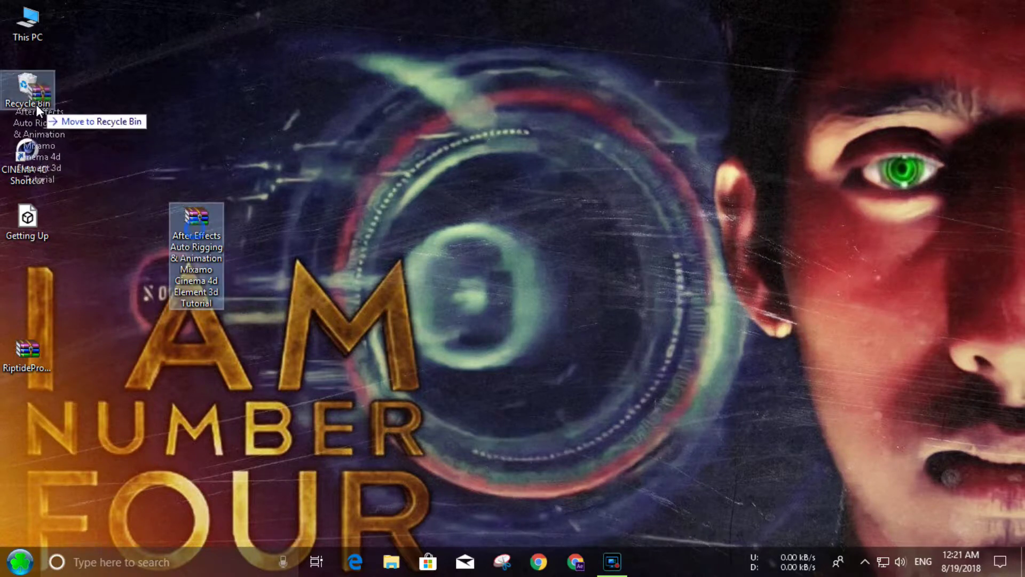
pyautogui.rightClick(32, 356)
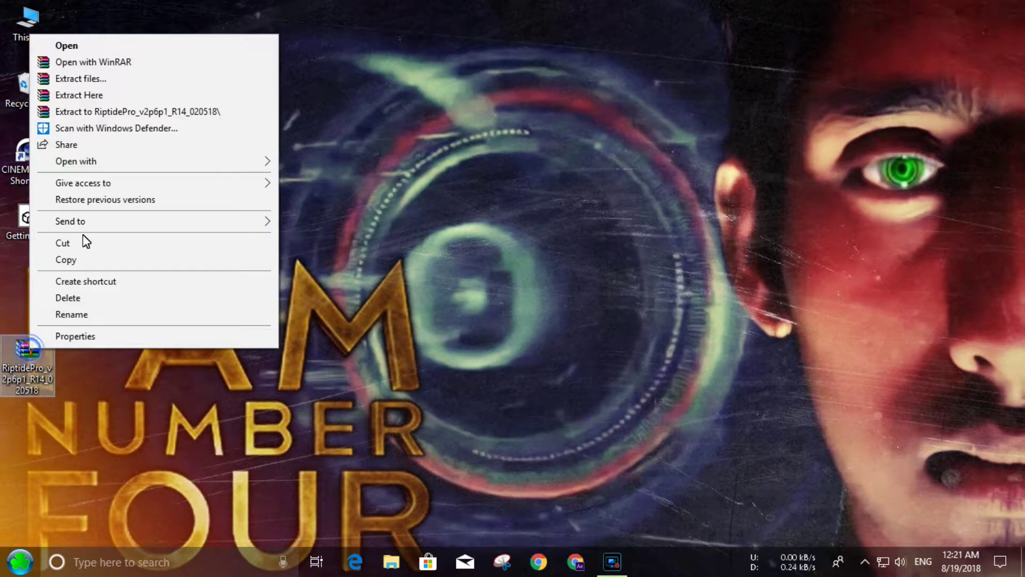
pyautogui.click(103, 95)
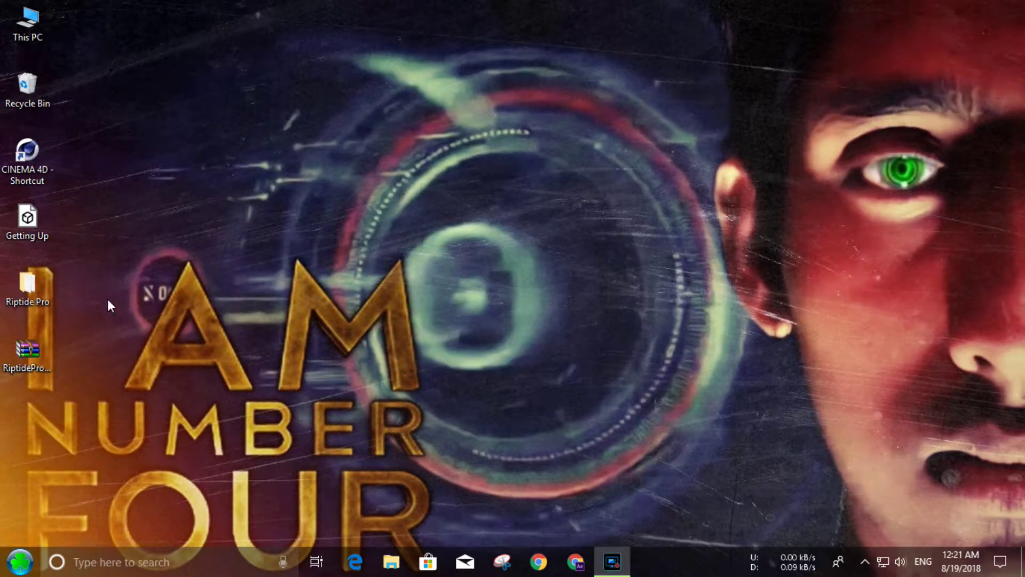
# - Check the Riptide Pro folder's contents, then cut it from the desktop
pyautogui.doubleClick(35, 289)
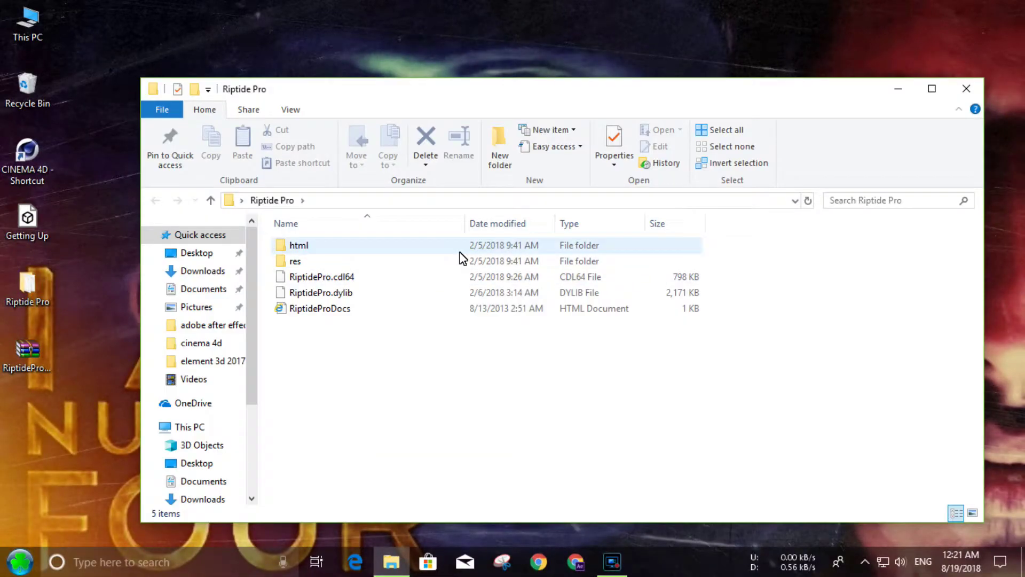
pyautogui.click(966, 89)
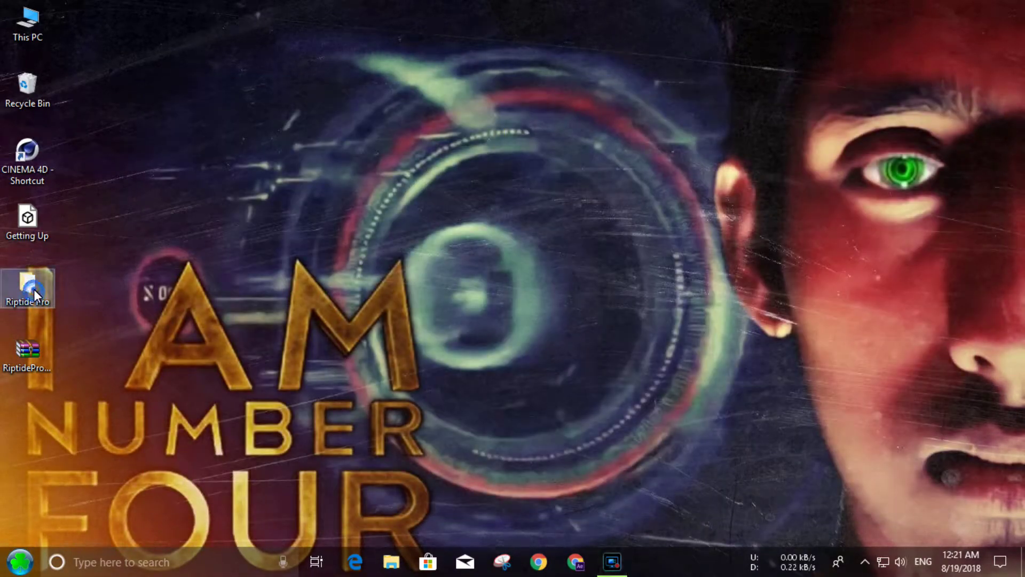
pyautogui.rightClick(34, 289)
pyautogui.click(69, 446)
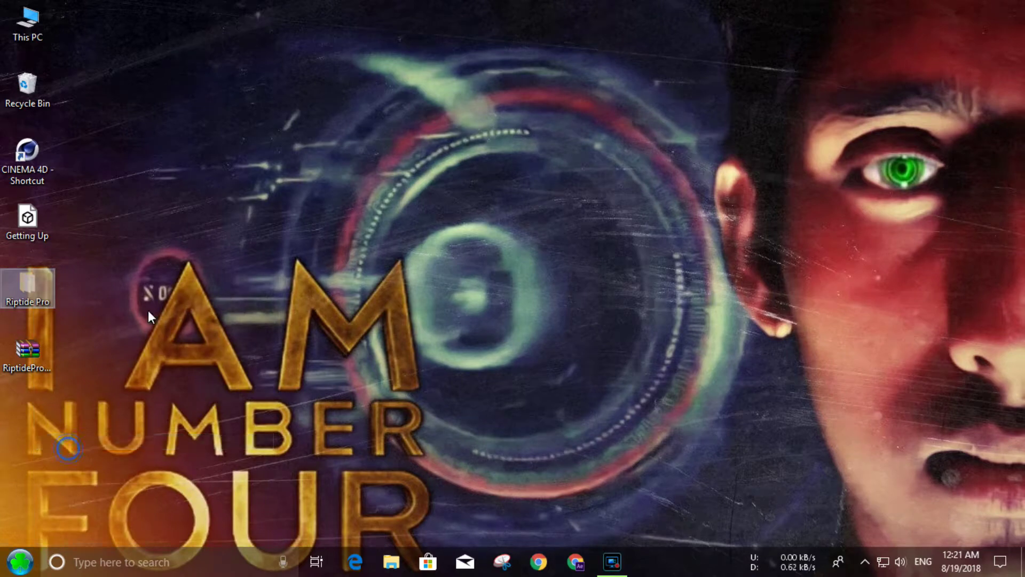
# - Paste Riptide Pro into the Cinema 4D R17 plugins folder and refresh the desktop
pyautogui.rightClick(29, 158)
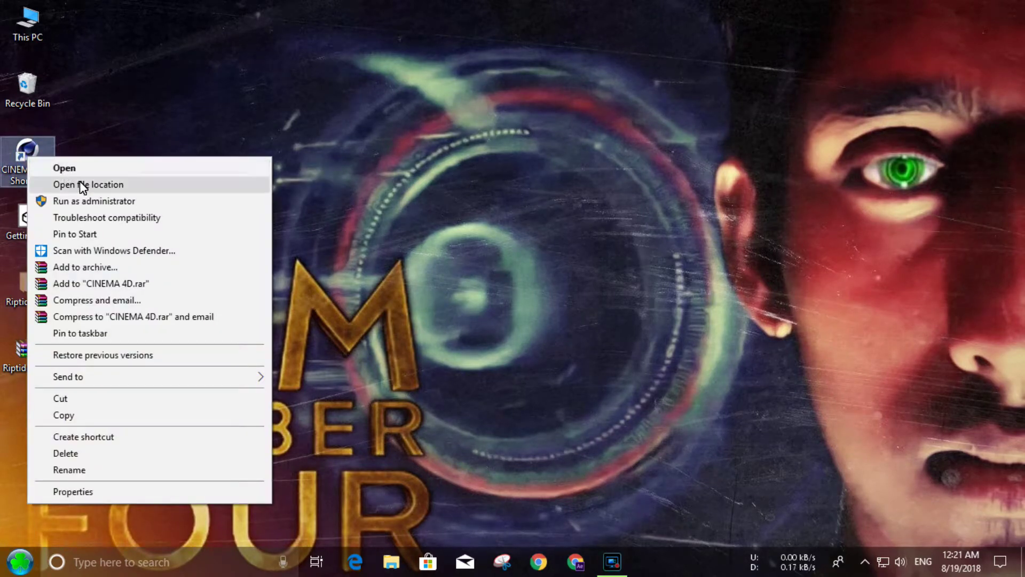
pyautogui.click(81, 184)
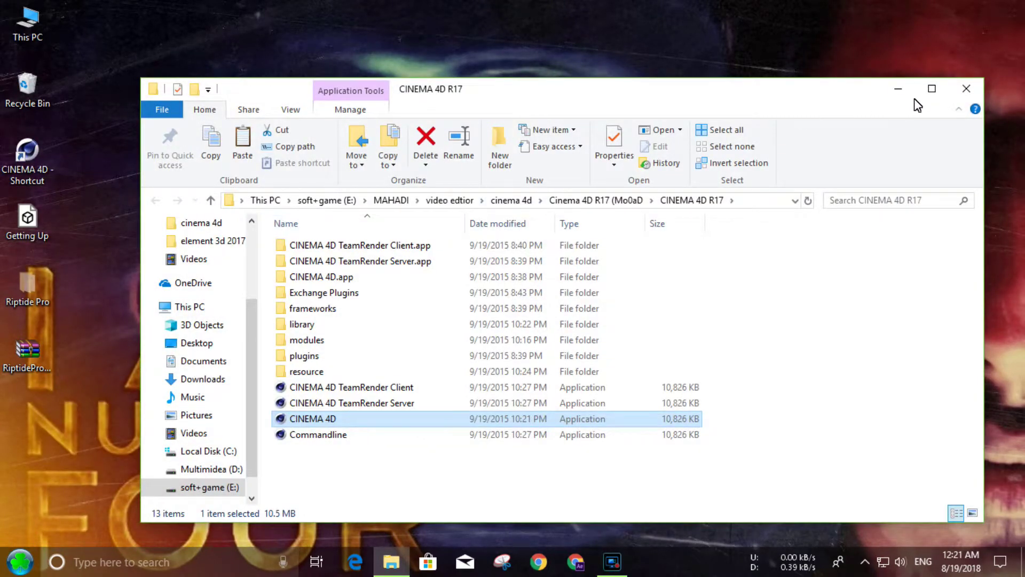
pyautogui.click(932, 88)
pyautogui.doubleClick(207, 273)
pyautogui.rightClick(205, 216)
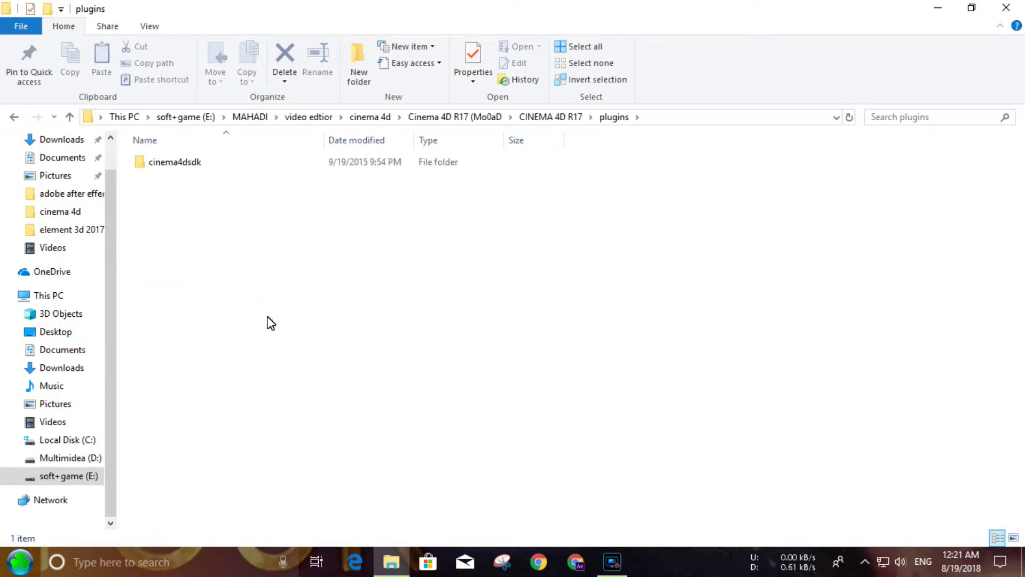
pyautogui.click(938, 7)
pyautogui.rightClick(202, 255)
pyautogui.click(237, 297)
pyautogui.click(35, 152)
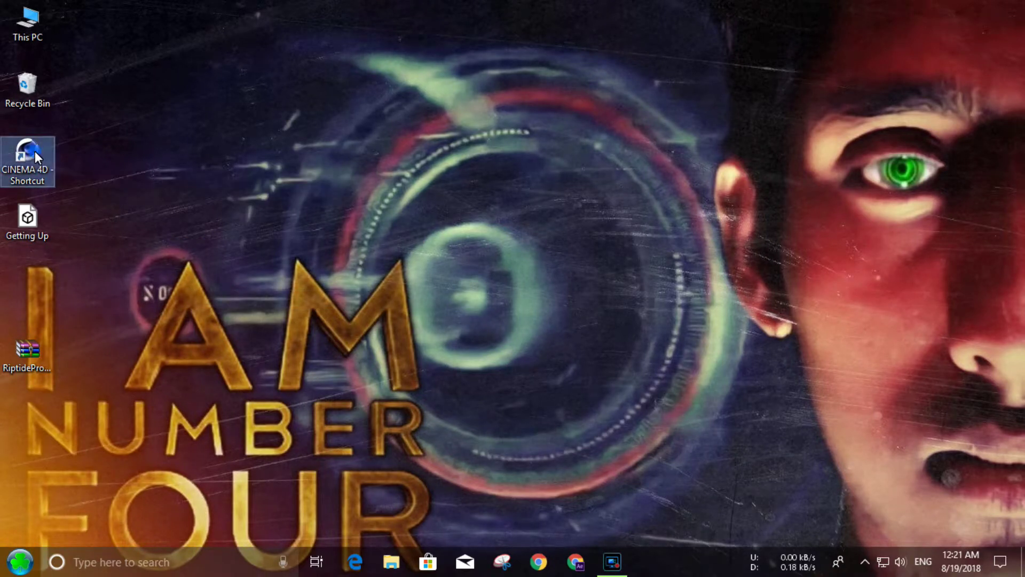
pyautogui.doubleClick(35, 151)
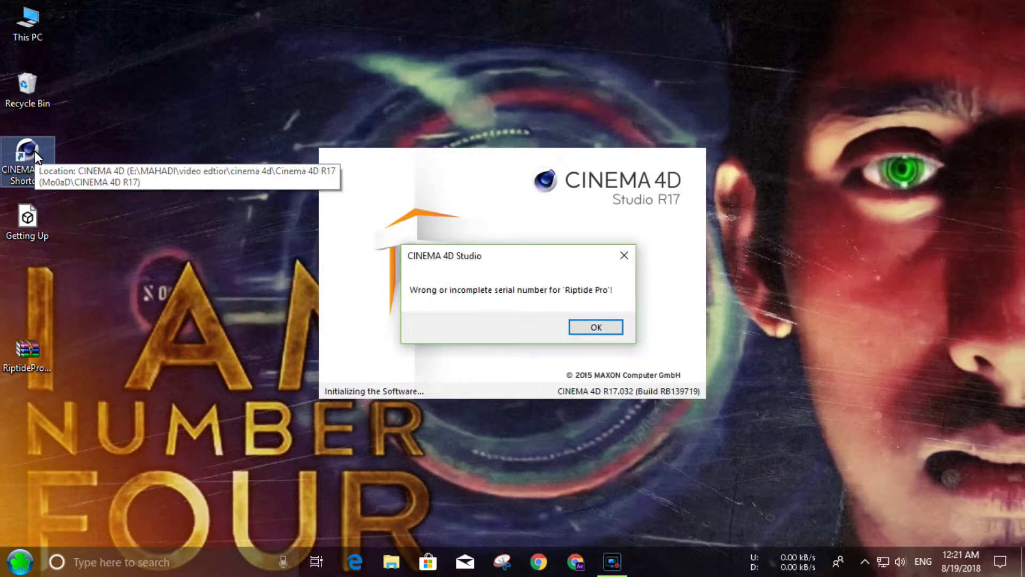
pyautogui.click(594, 325)
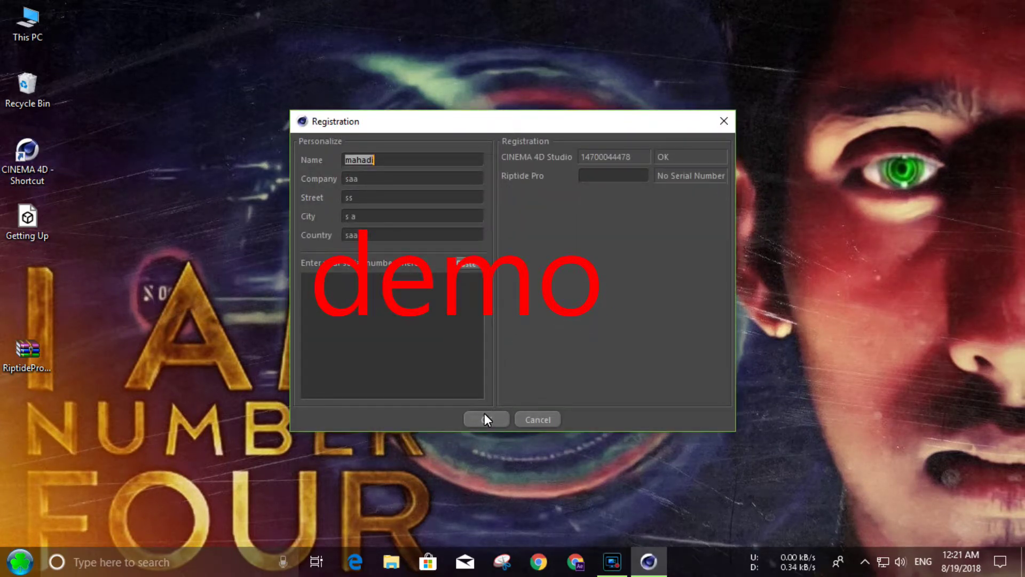
pyautogui.click(611, 180)
pyautogui.write('mo')
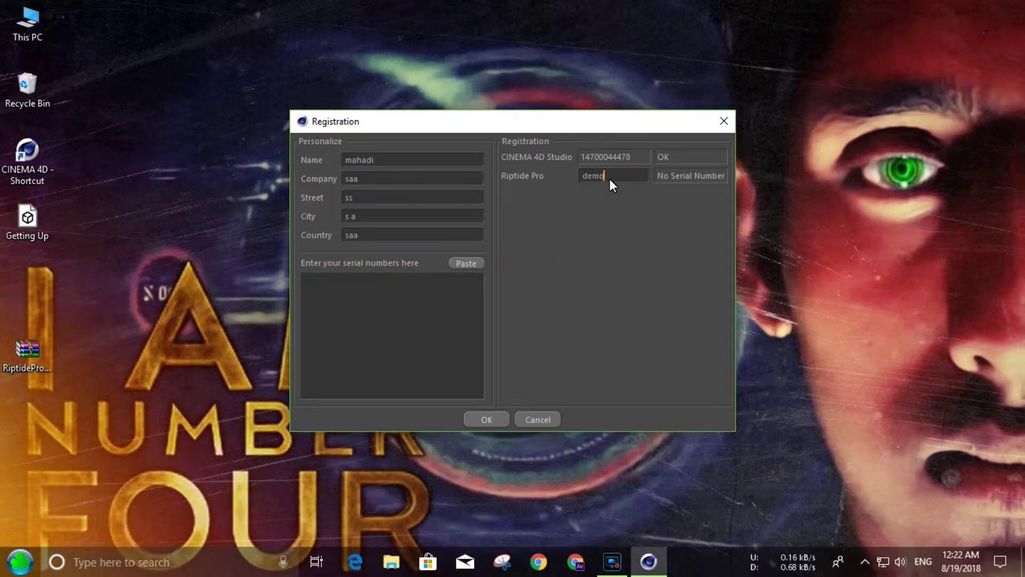
pyautogui.press('Return')
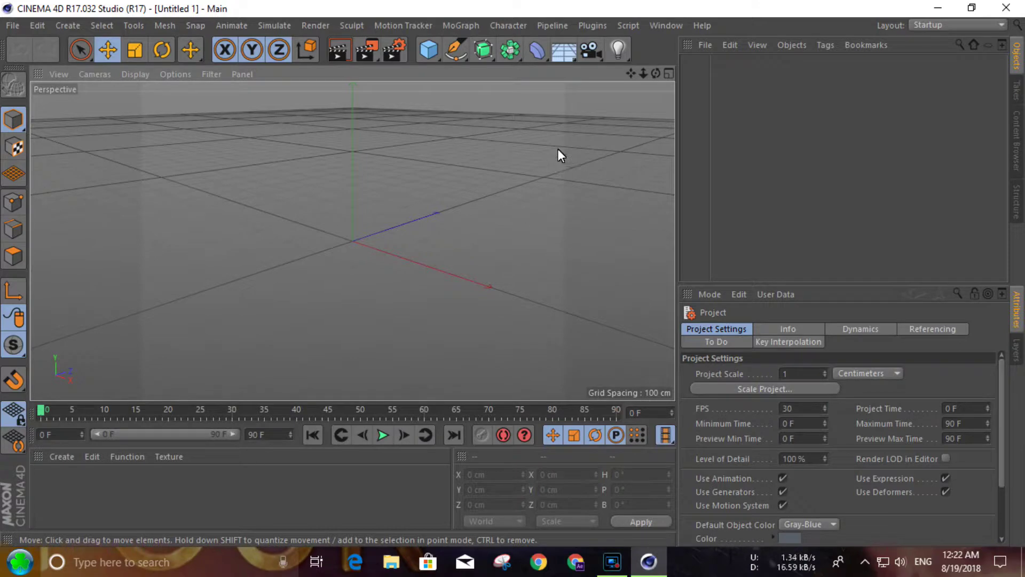
# - Confirm Riptide Pro is listed in Plugins, then import Getting Up.fbx with default settings
pyautogui.click(592, 26)
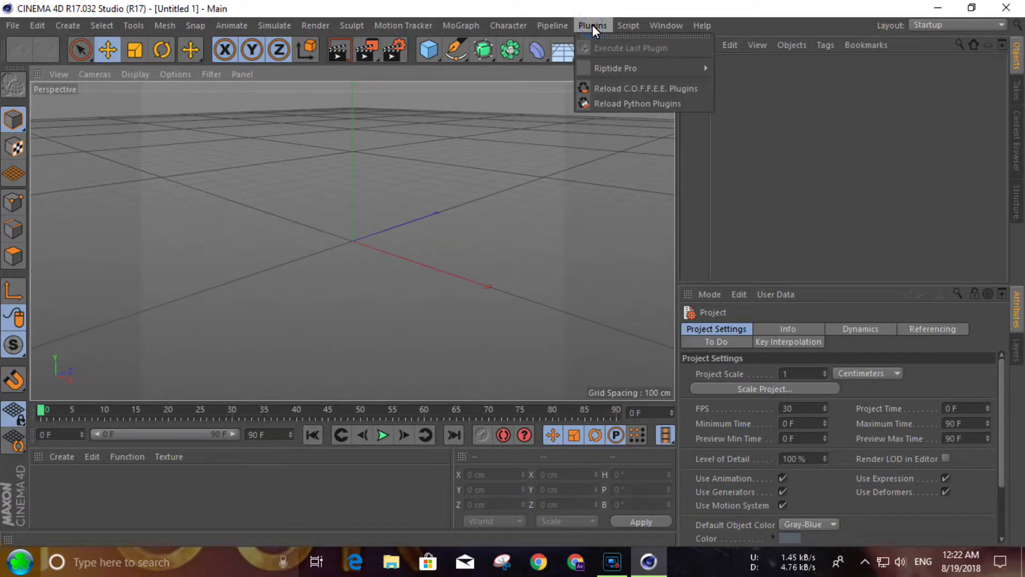
pyautogui.click(592, 25)
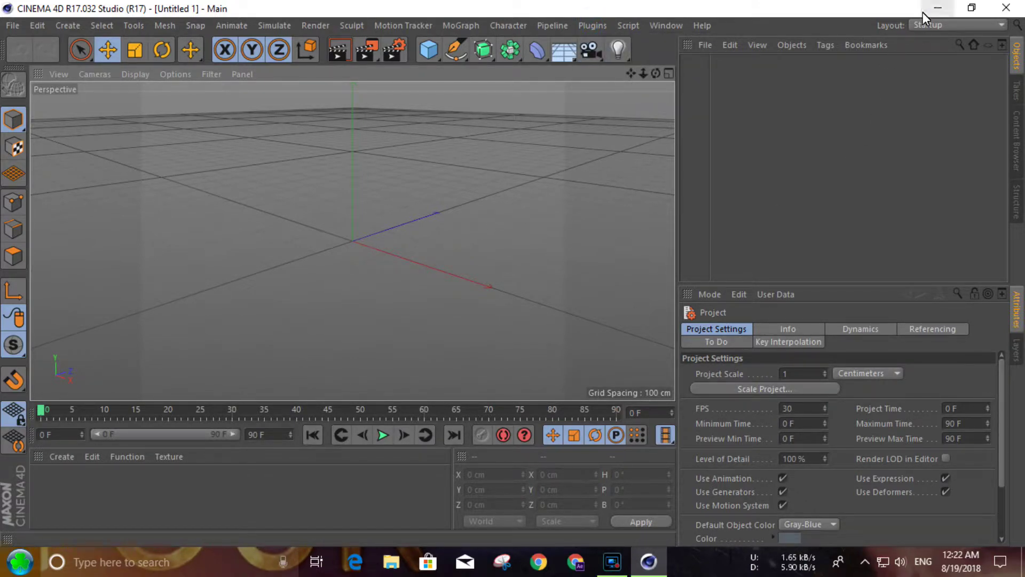
pyautogui.click(937, 8)
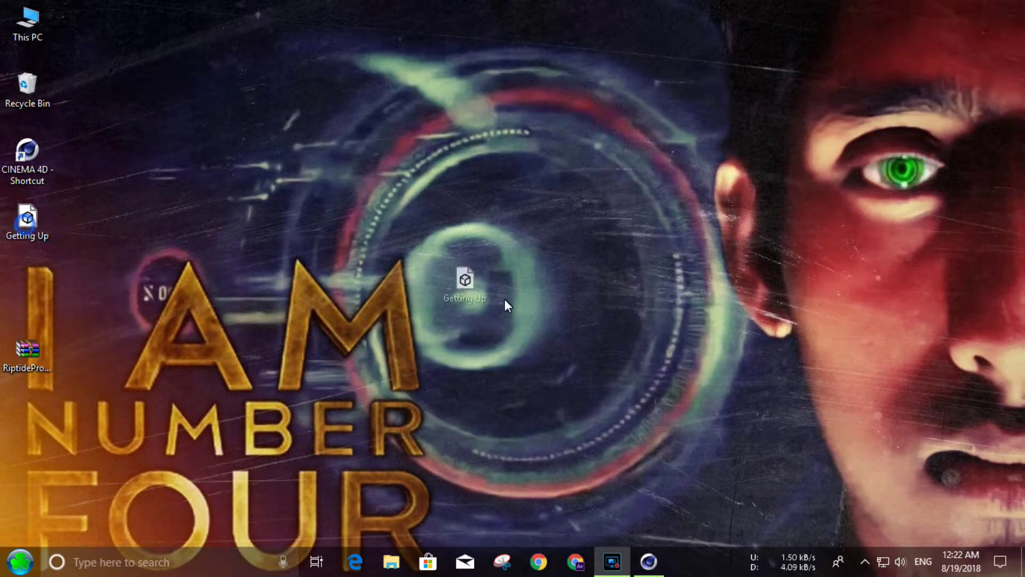
pyautogui.click(649, 562)
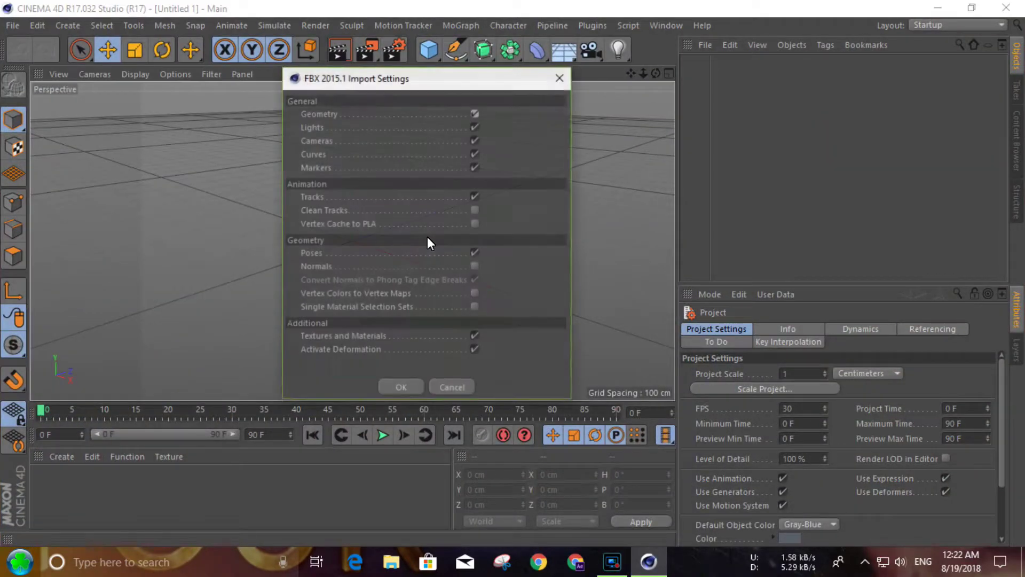
pyautogui.click(407, 385)
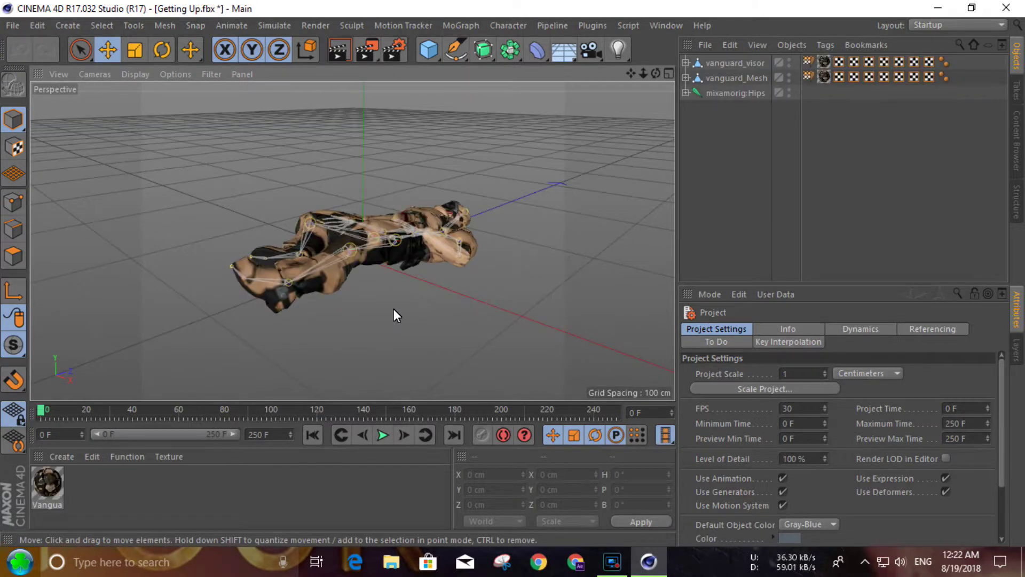
# - Play the Getting Up animation, orbit around it, render a preview, then stop playback
pyautogui.click(383, 436)
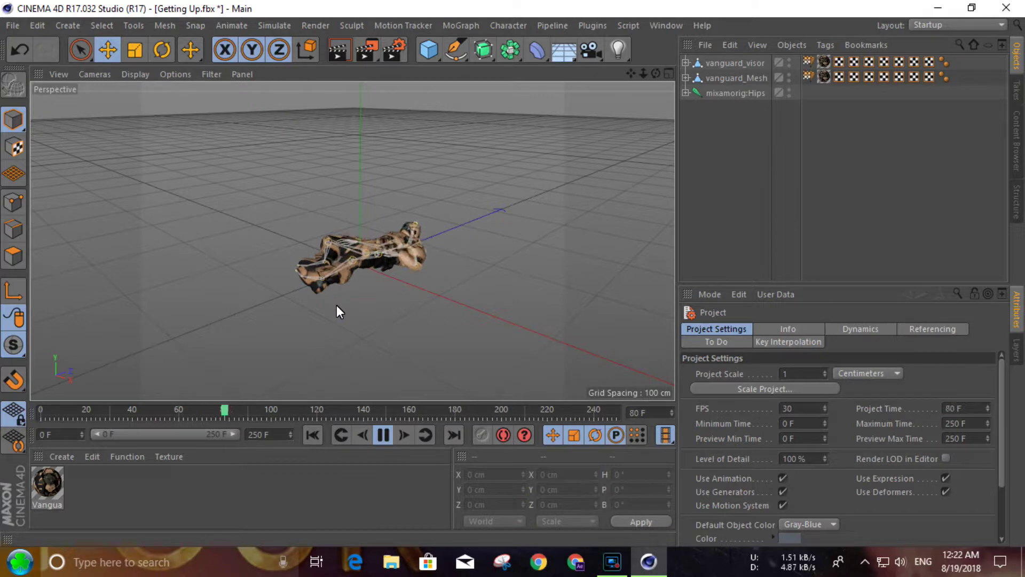
pyautogui.keyDown('alt'); pyautogui.moveTo(322, 335); pyautogui.dragTo(463, 320); pyautogui.keyUp('alt')
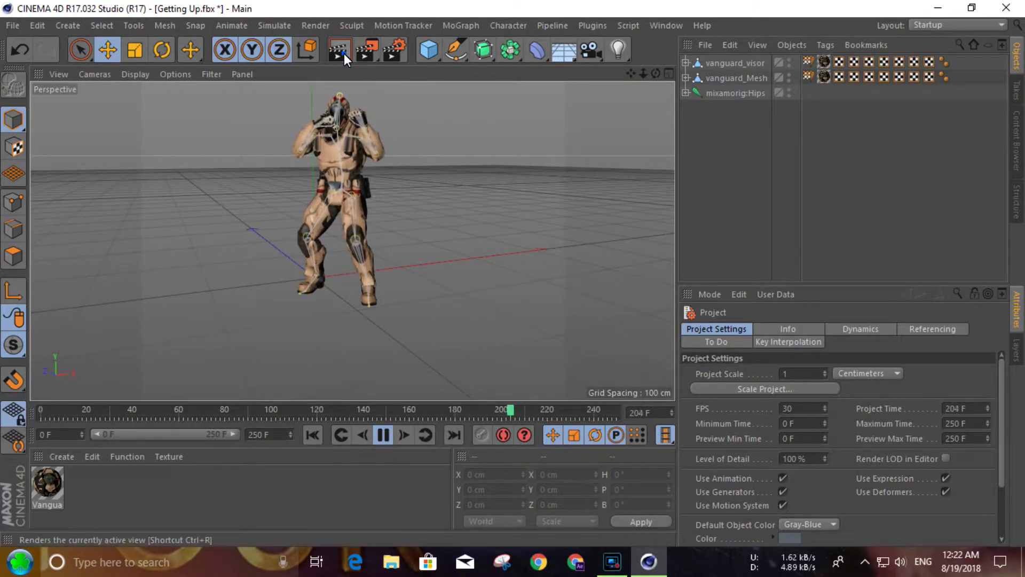
pyautogui.click(343, 54)
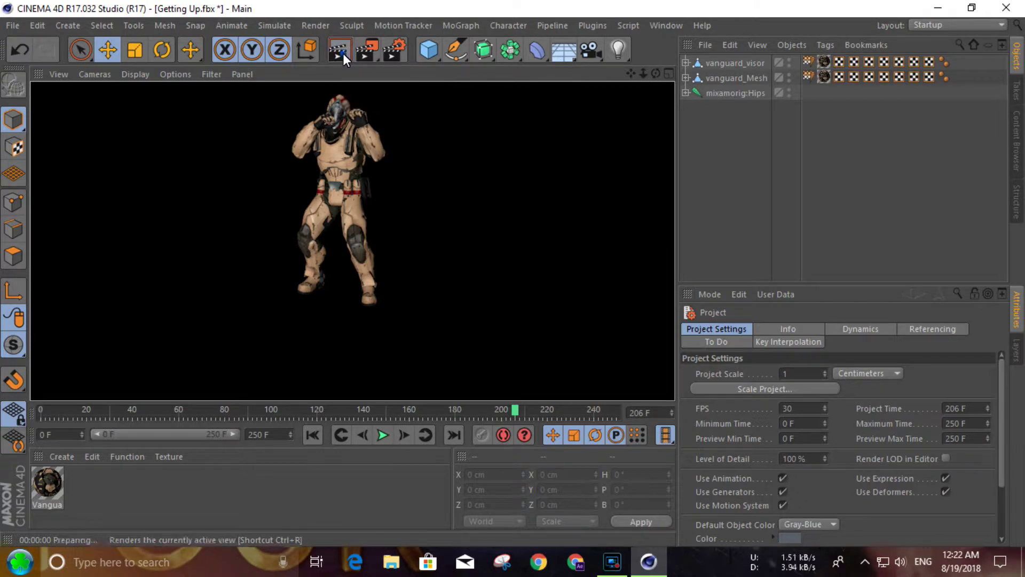
pyautogui.click(383, 435)
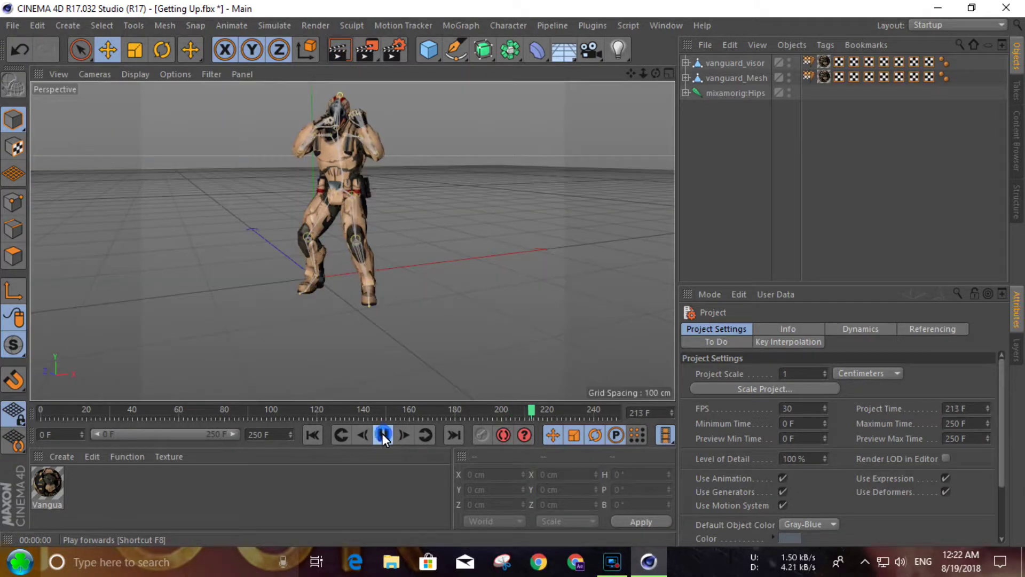
pyautogui.click(385, 436)
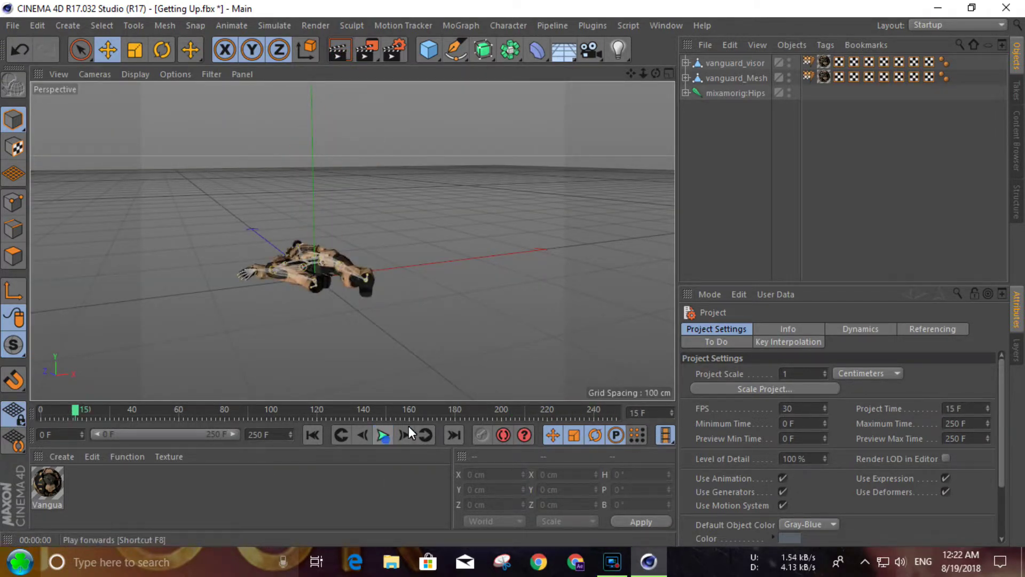
pyautogui.click(732, 124)
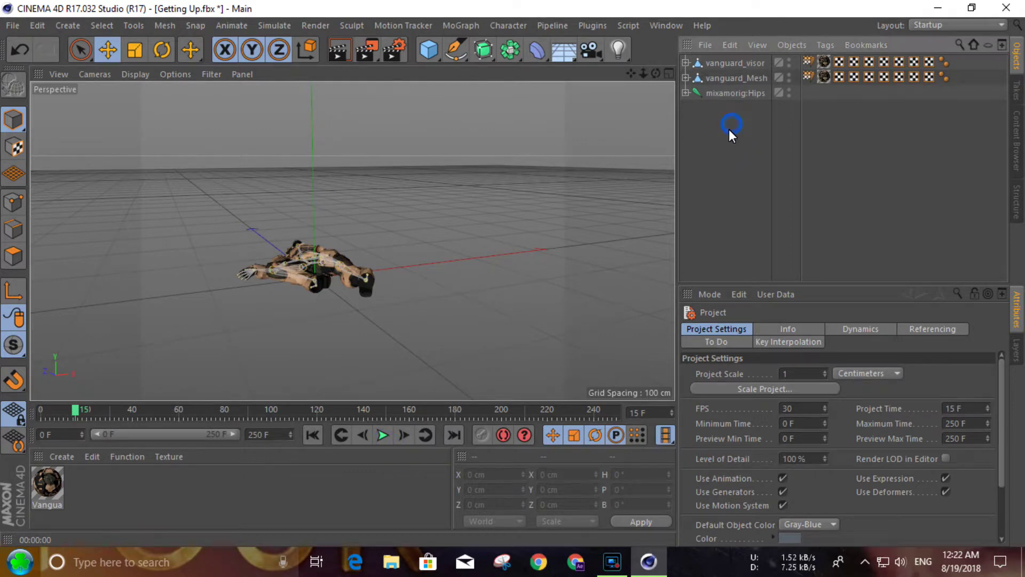
# - Select vanguard_visor, vanguard_Mesh and mixamorig:Hips and group them under a new Null
pyautogui.moveTo(715, 65); pyautogui.dragTo(714, 61)
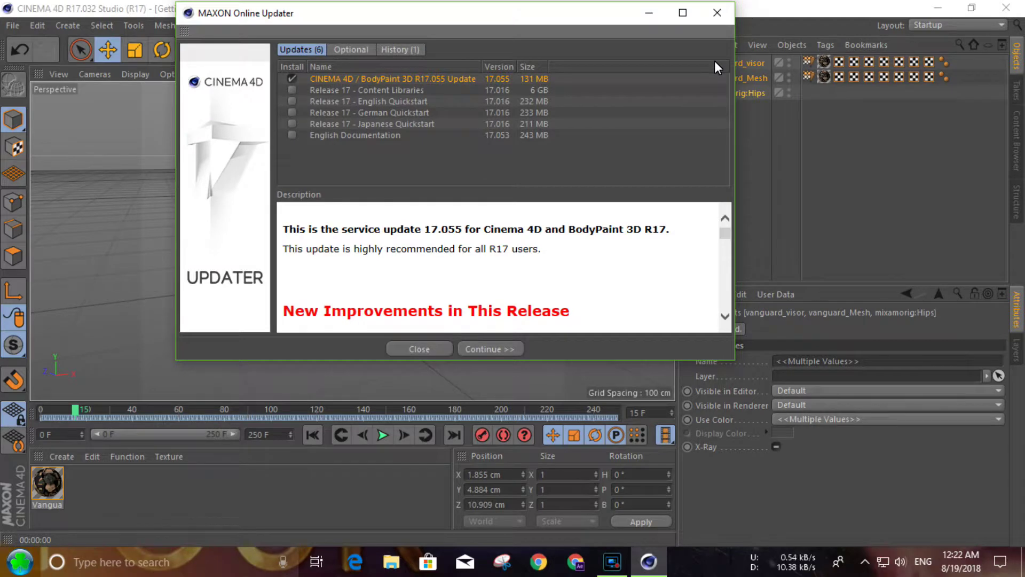
pyautogui.click(716, 18)
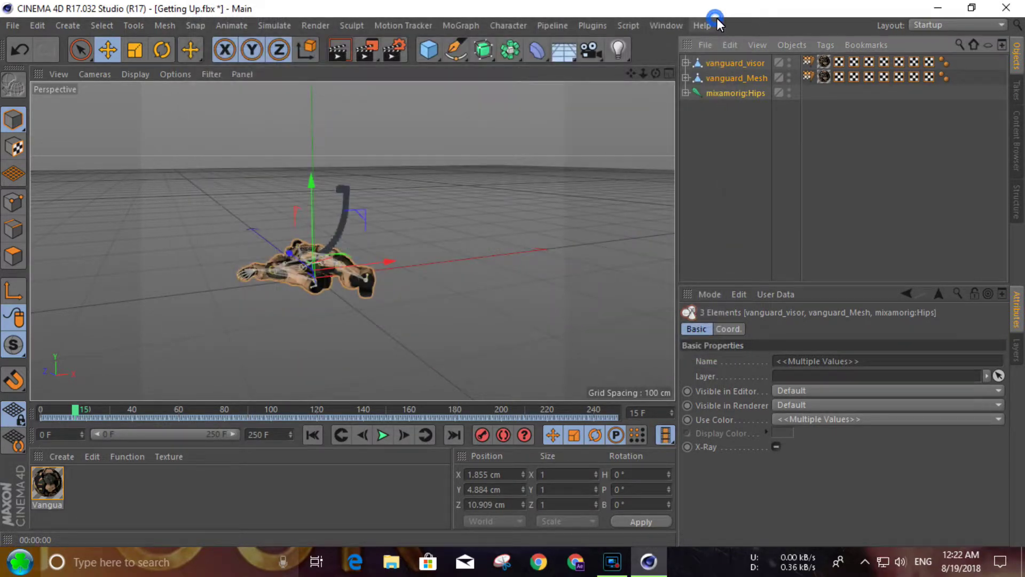
pyautogui.rightClick(730, 67)
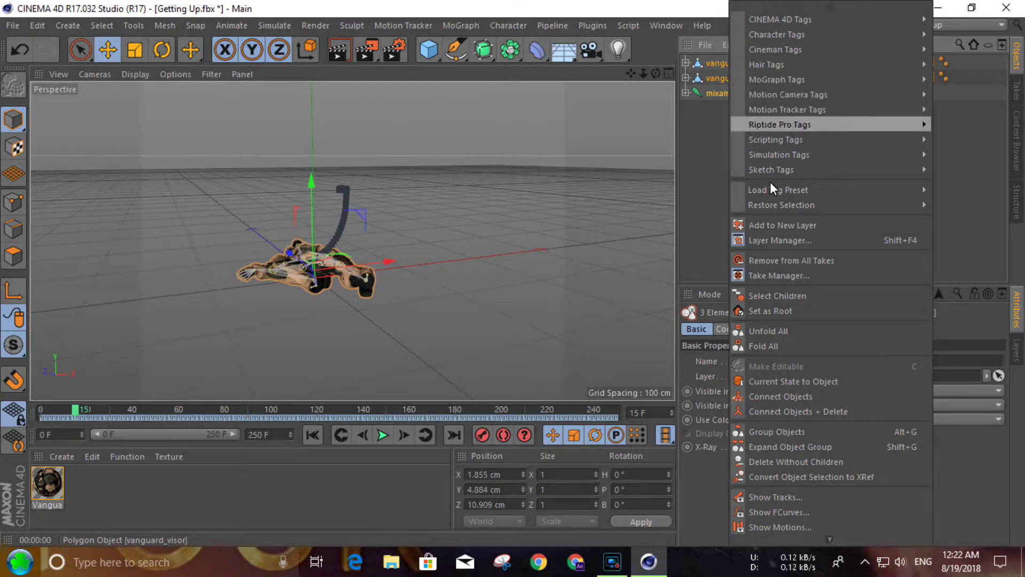
pyautogui.click(810, 431)
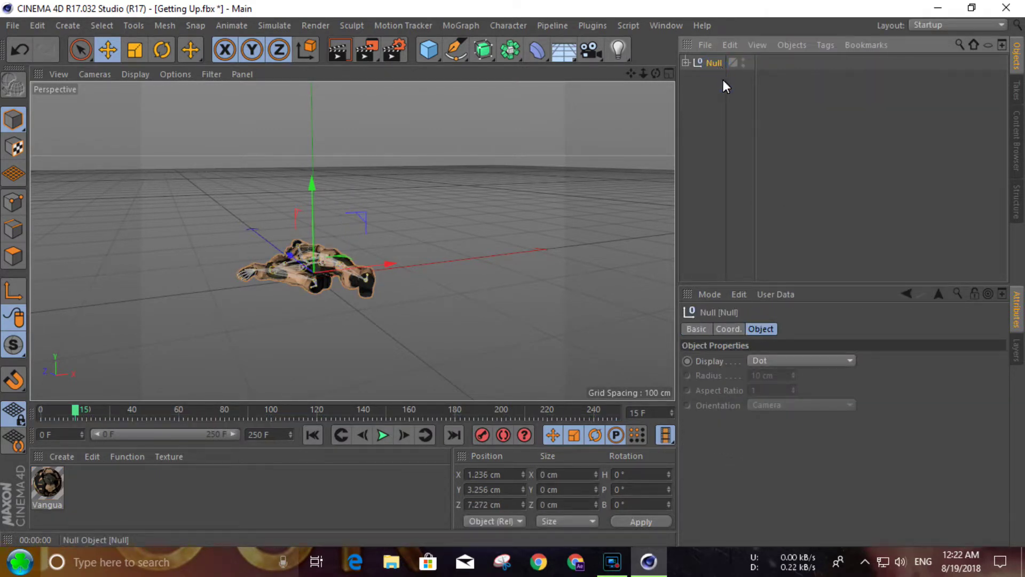
pyautogui.click(591, 26)
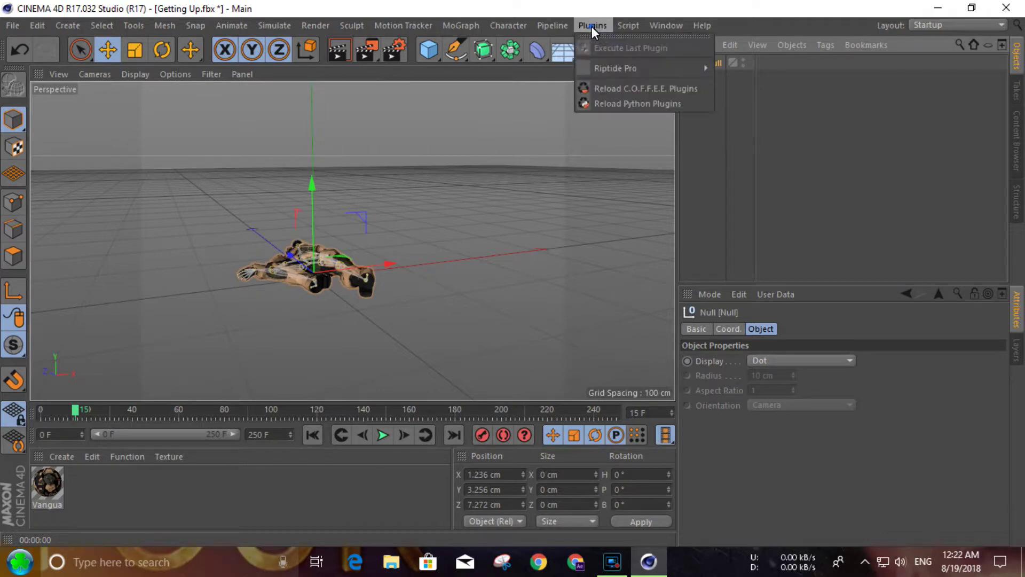
# - Set the Riptide Pro .Obj Exporter to export an Animation Sequence
pyautogui.moveTo(609, 67)
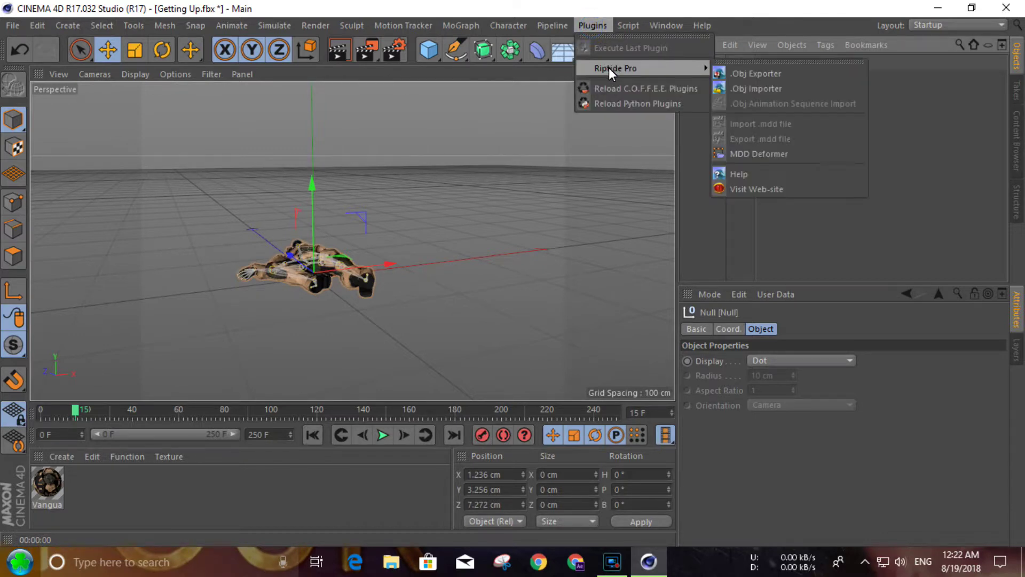
pyautogui.click(805, 74)
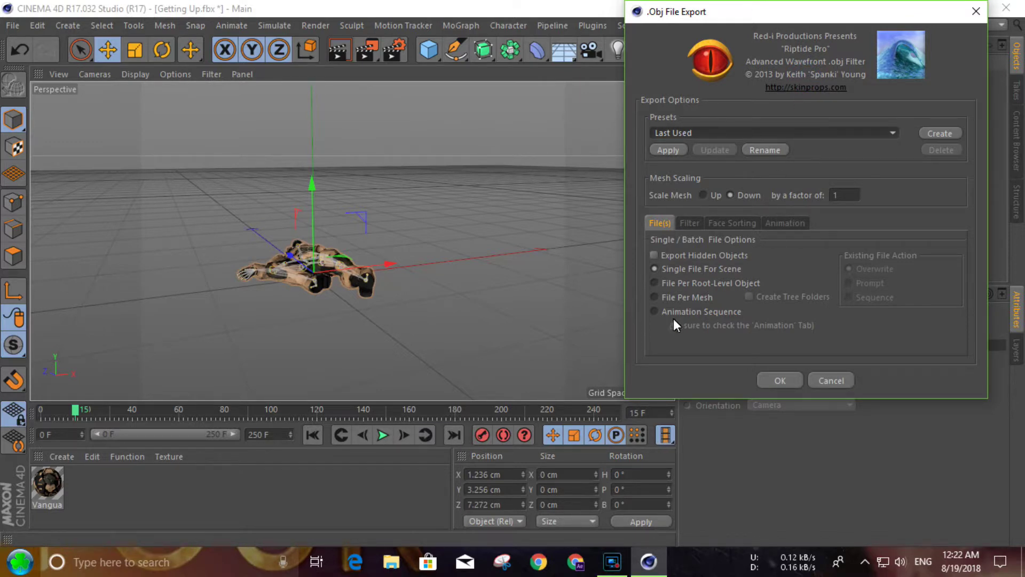
pyautogui.click(655, 312)
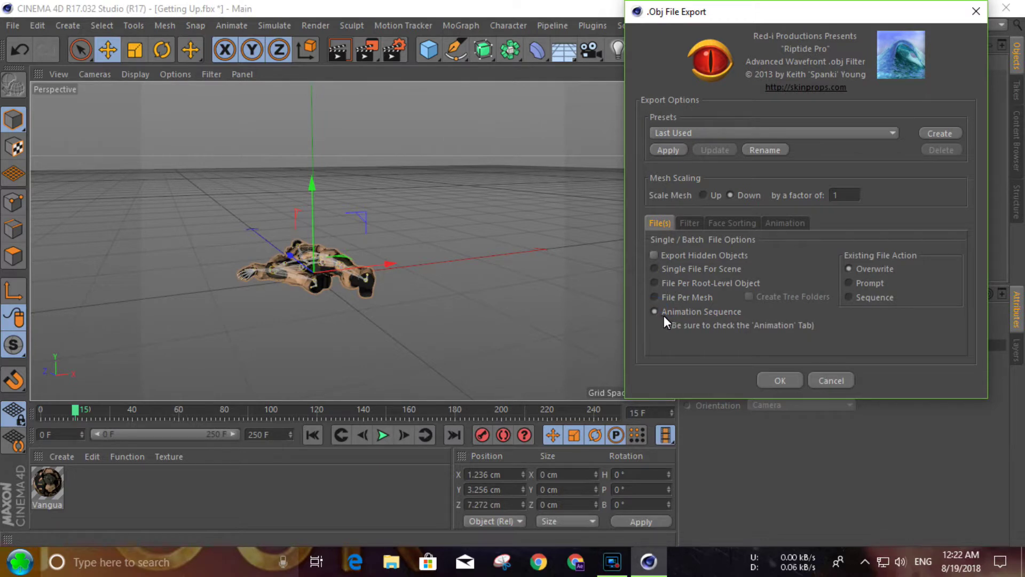
pyautogui.click(774, 132)
pyautogui.click(773, 131)
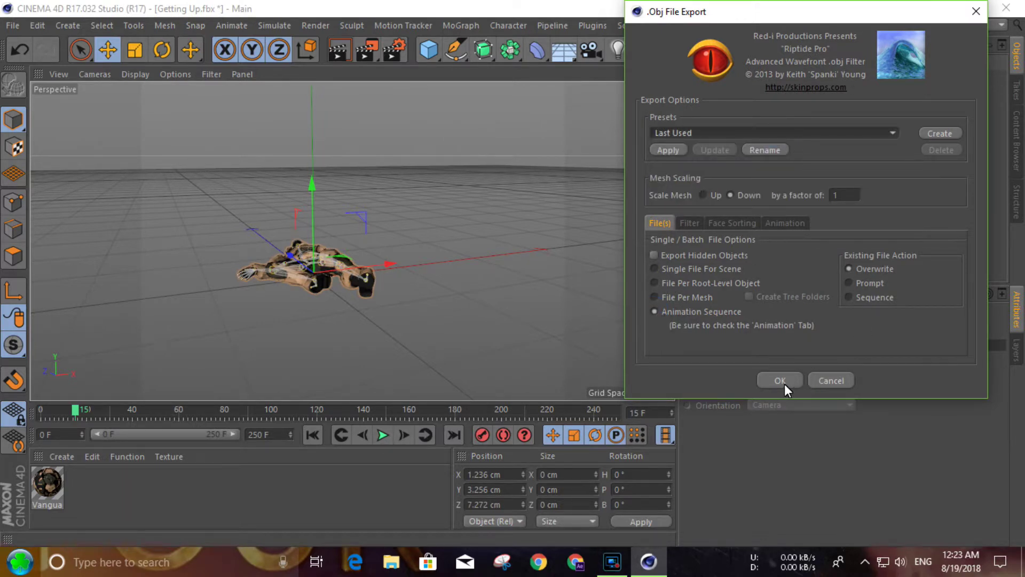
pyautogui.click(781, 381)
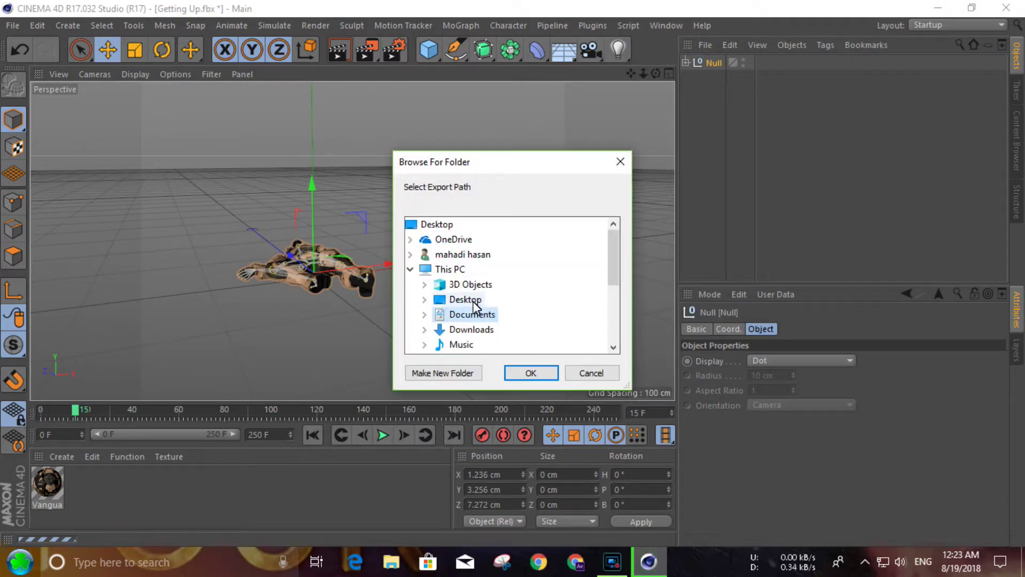
# - Export the OBJ sequence into a new Desktop folder, then close Cinema 4D
pyautogui.click(474, 301)
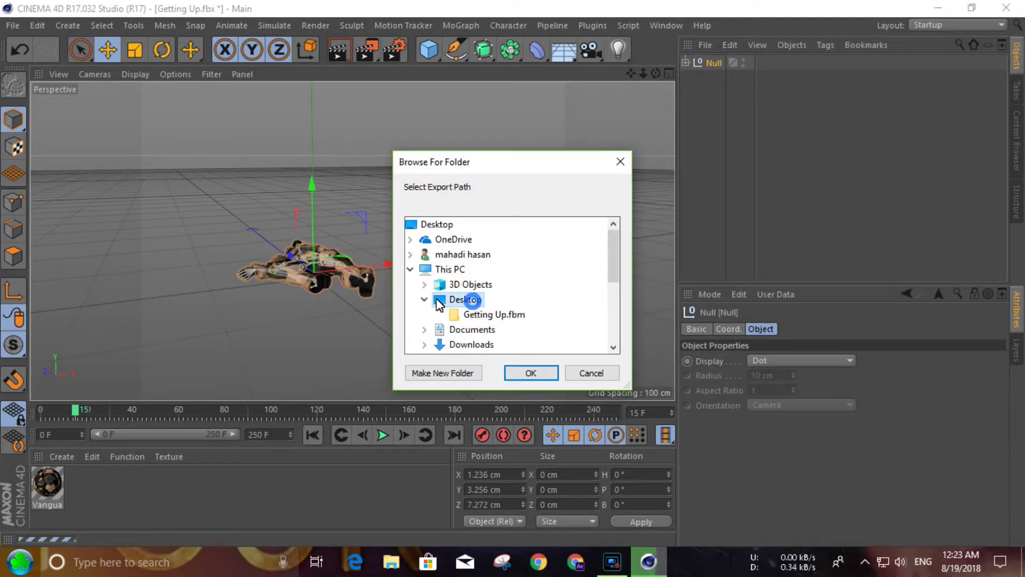
pyautogui.click(447, 376)
pyautogui.click(482, 329)
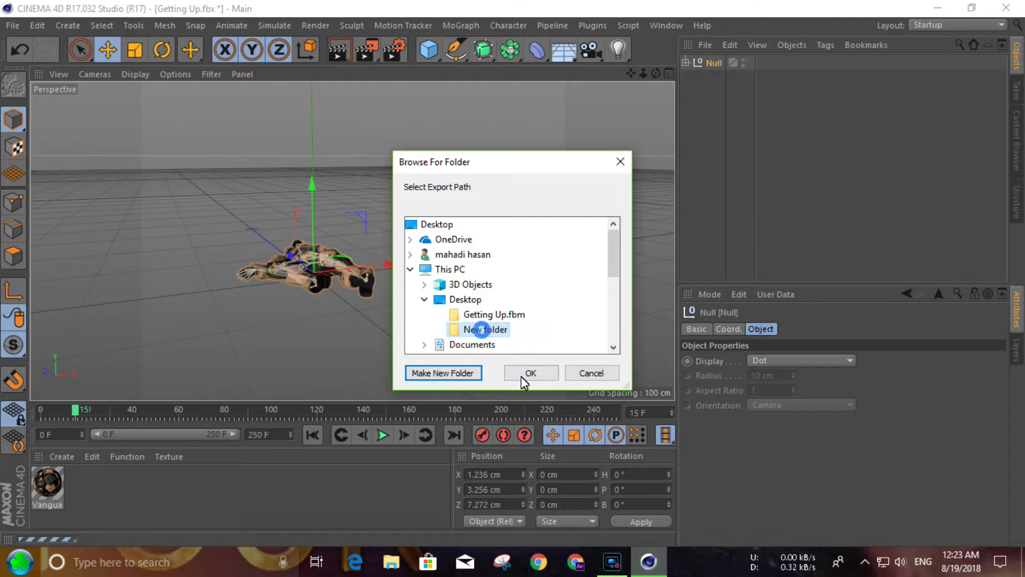
pyautogui.click(527, 377)
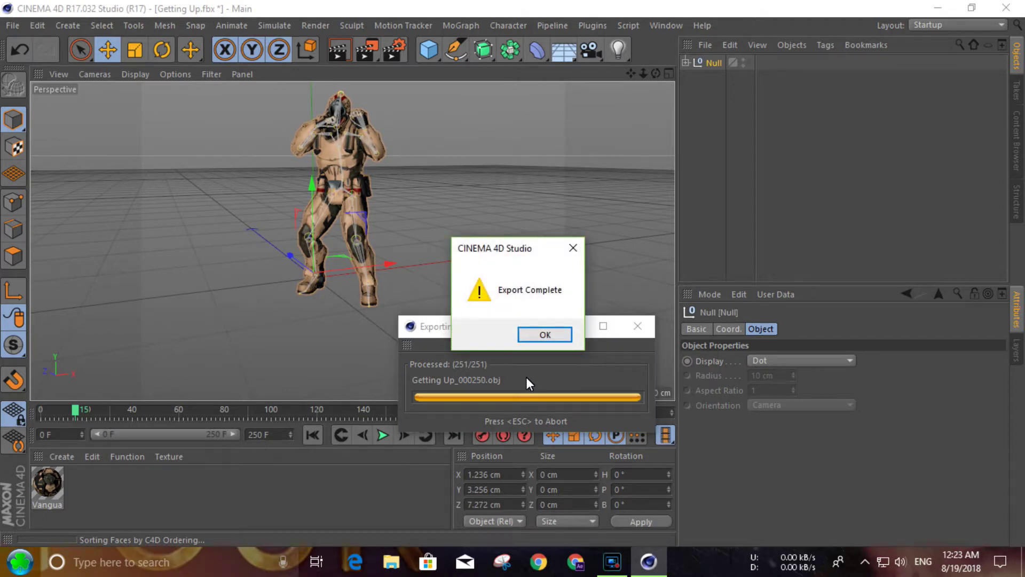
pyautogui.click(558, 334)
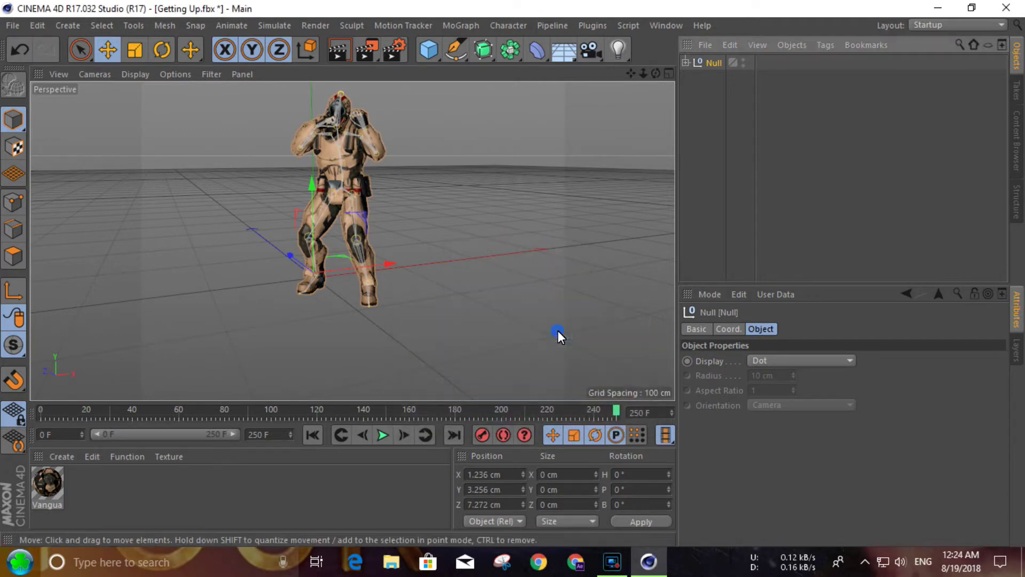
pyautogui.click(1006, 8)
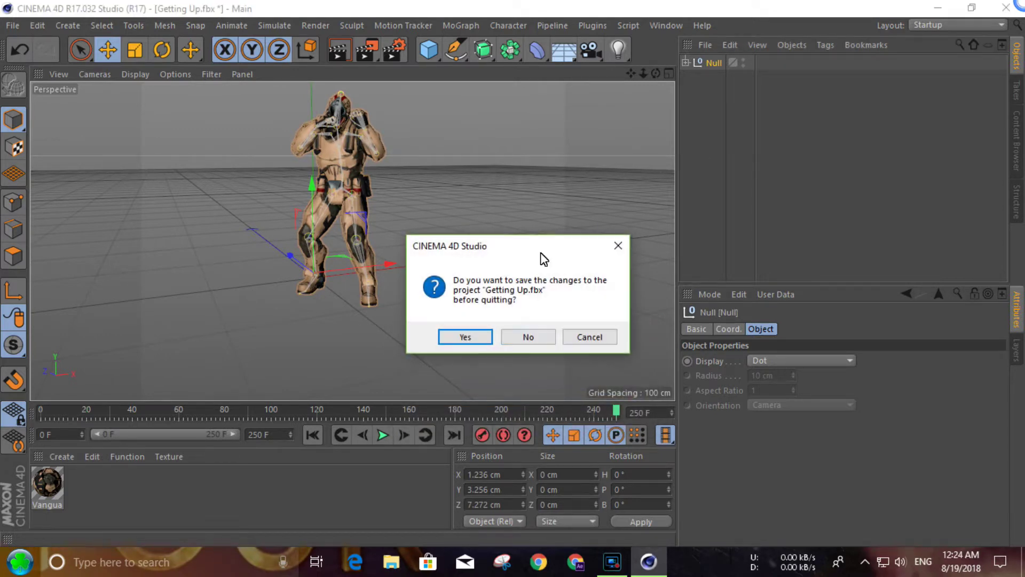
# - Quit Cinema 4D and import Getting Up_000000.obj as a 3D sequence with automatic normals
pyautogui.click(522, 337)
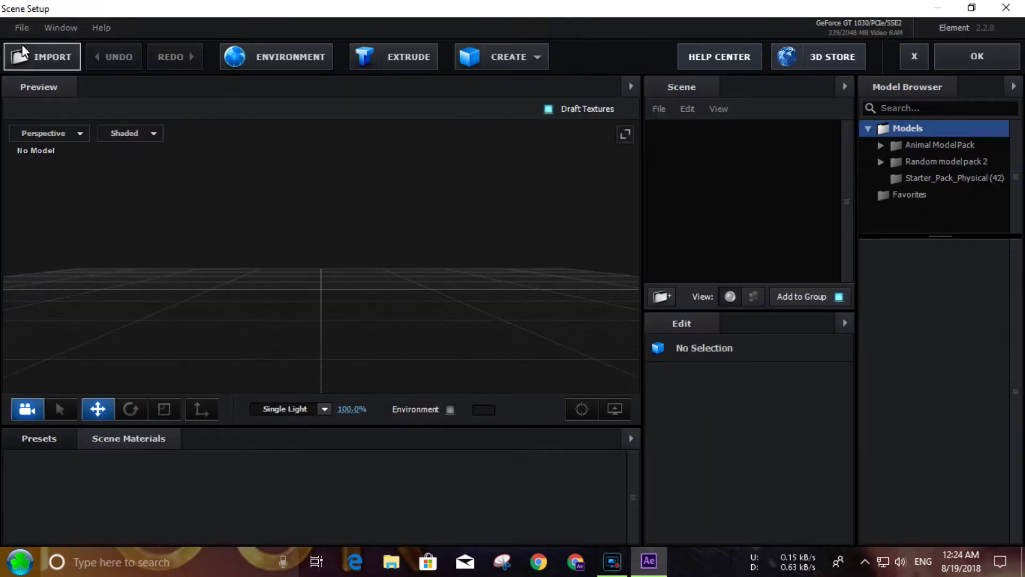
pyautogui.click(22, 27)
pyautogui.moveTo(53, 49)
pyautogui.click(194, 66)
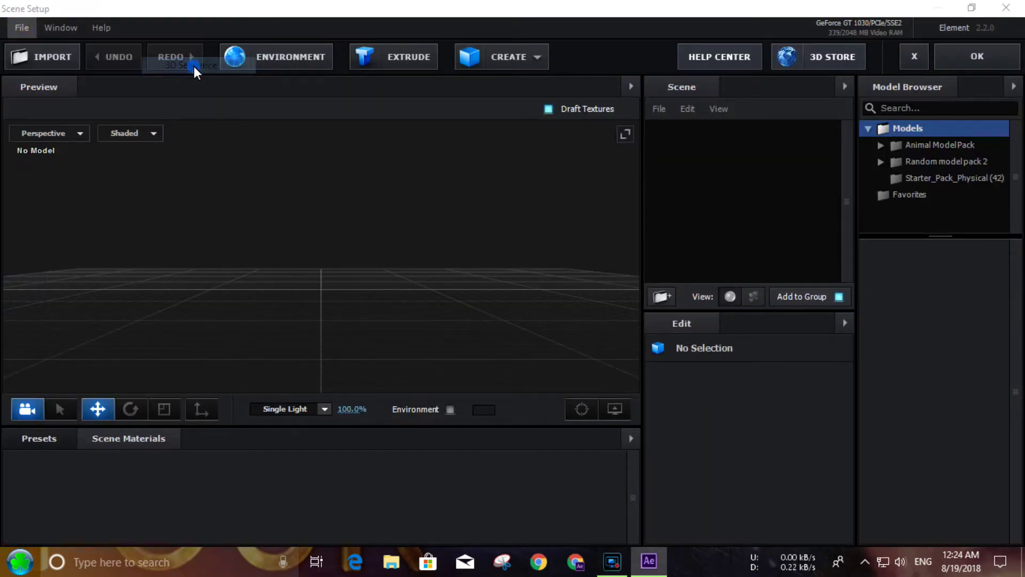
pyautogui.click(63, 142)
pyautogui.doubleClick(340, 144)
pyautogui.doubleClick(241, 134)
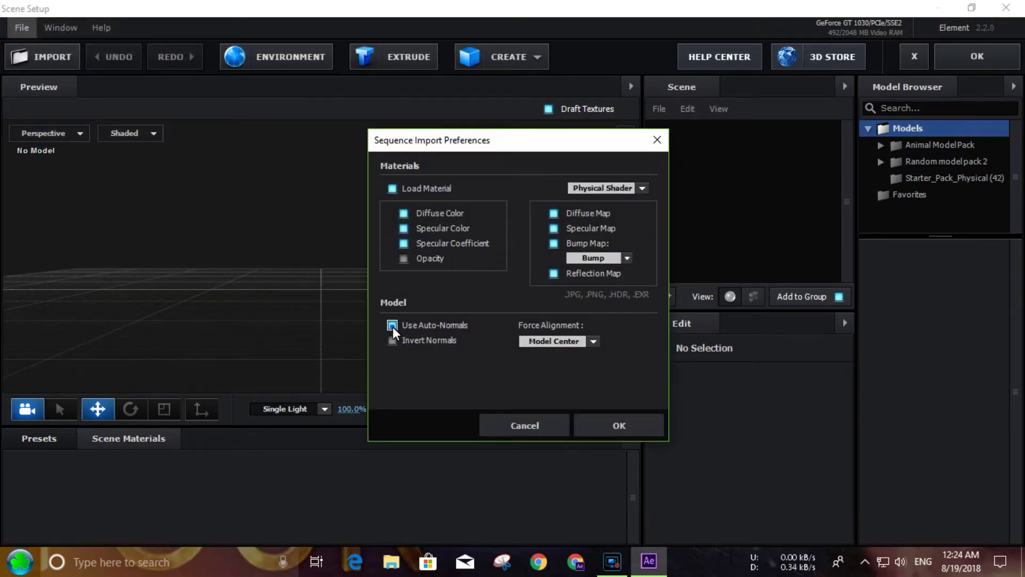
pyautogui.click(392, 326)
pyautogui.click(634, 424)
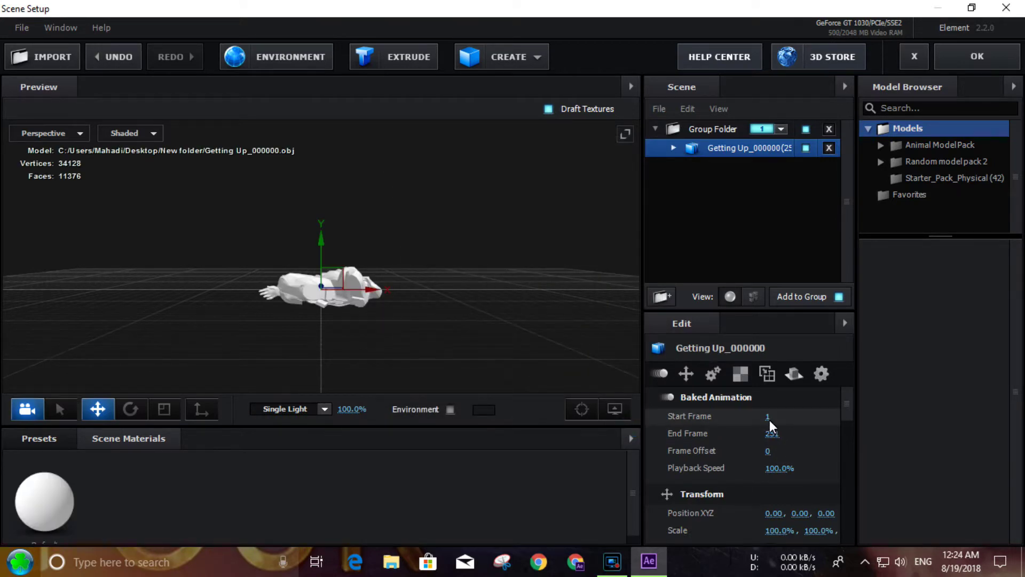
# - Set the sequence's Start Frame to 177 and reveal the model's material
pyautogui.moveTo(966, 420)
pyautogui.mouseDown()
pyautogui.moveTo(822, 419)
pyautogui.moveTo(883, 419)
pyautogui.moveTo(901, 407)
pyautogui.mouseUp()
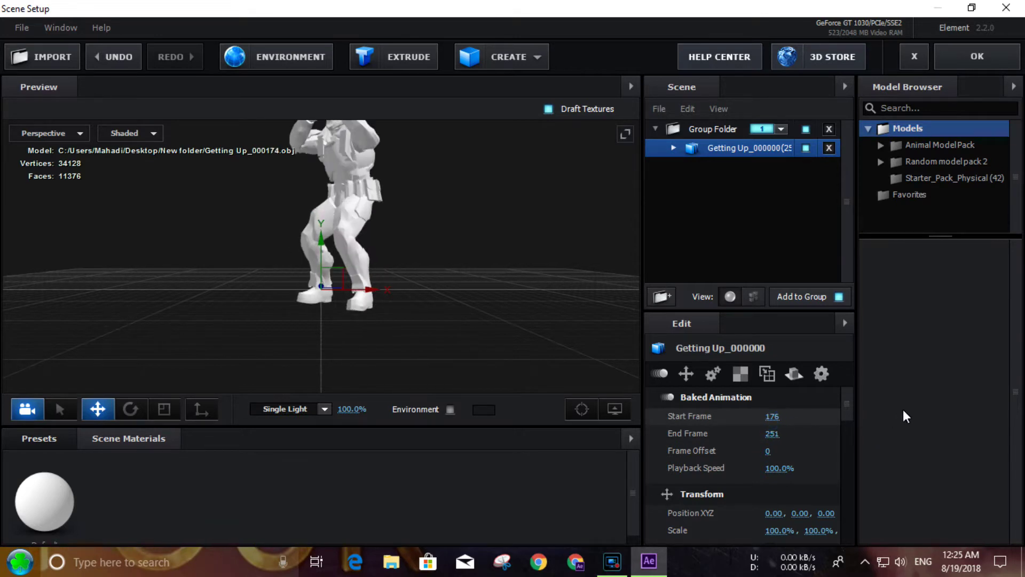
pyautogui.moveTo(418, 231)
pyautogui.mouseDown()
pyautogui.moveTo(441, 223)
pyautogui.moveTo(360, 257)
pyautogui.moveTo(460, 255)
pyautogui.mouseUp()
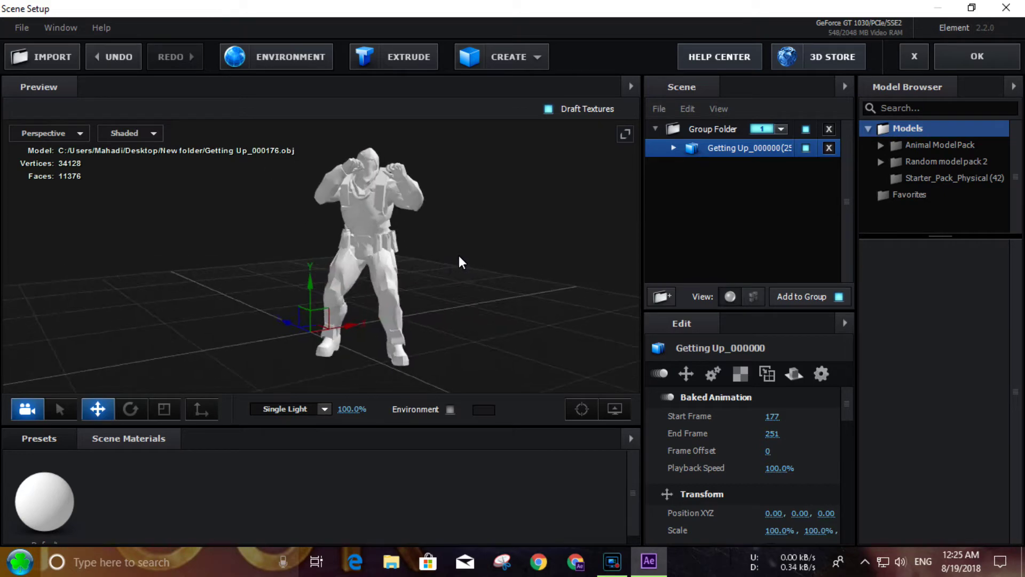
pyautogui.click(674, 148)
# - Give the Default material the vanguard_diffuse texture from Getting Up.fbm and switch it to Standard Shader
pyautogui.click(748, 166)
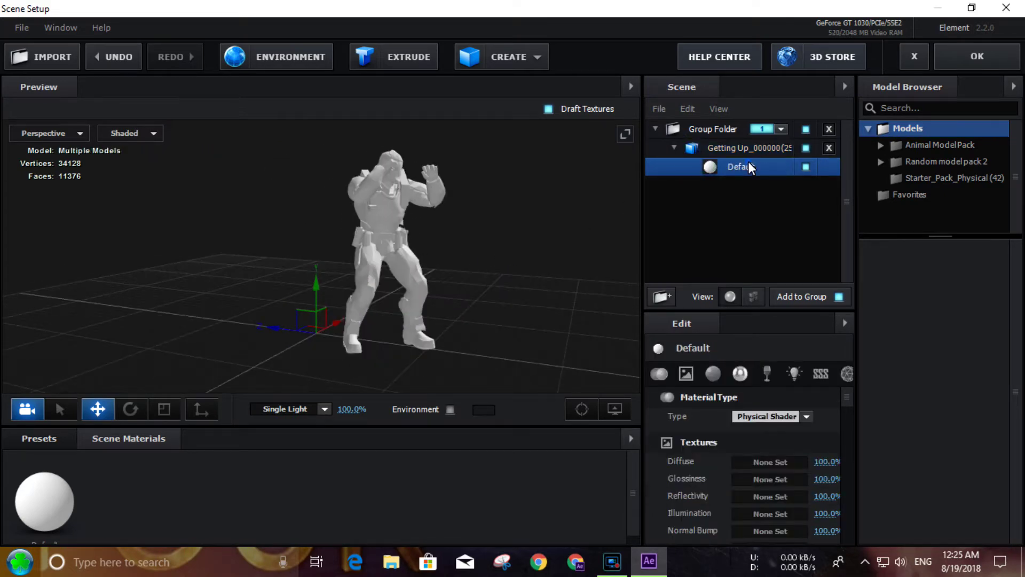
pyautogui.click(763, 462)
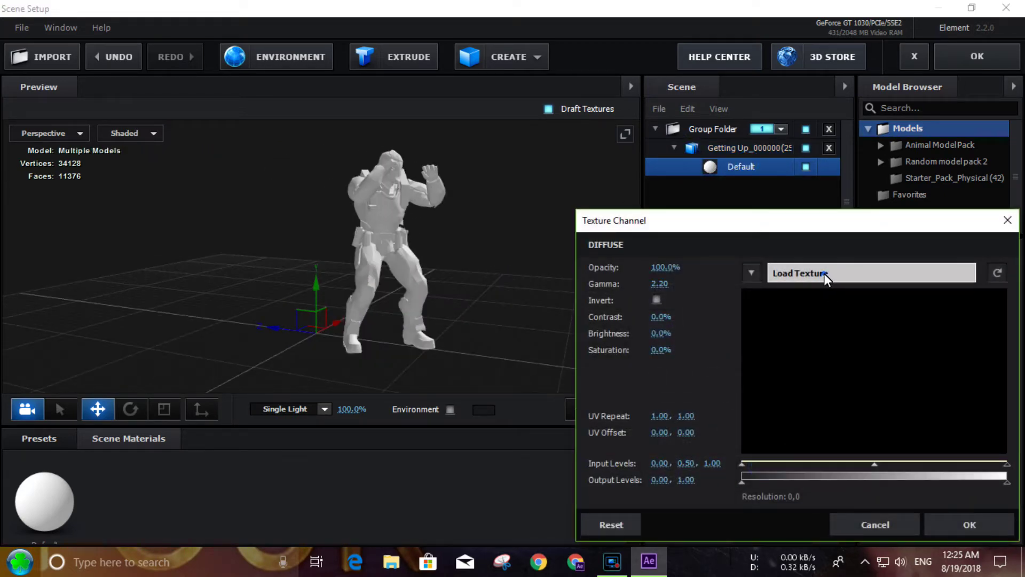
pyautogui.click(824, 273)
pyautogui.click(609, 286)
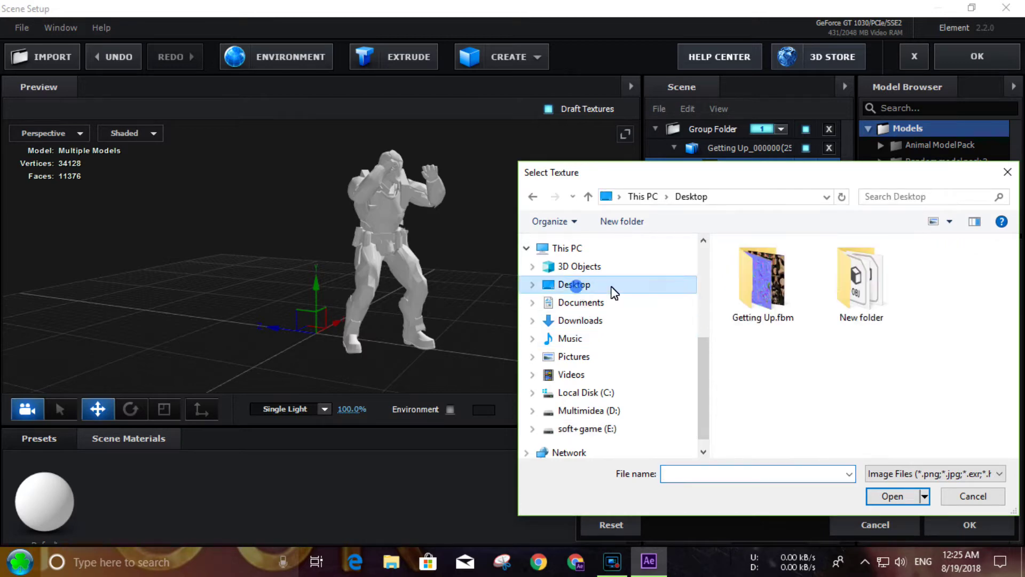
pyautogui.doubleClick(790, 312)
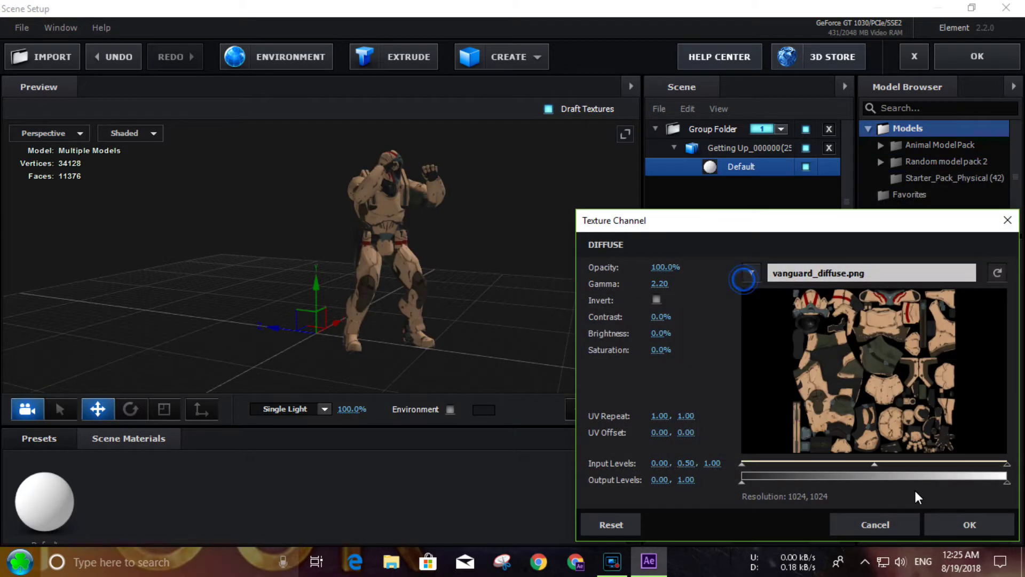
pyautogui.click(964, 521)
pyautogui.click(804, 416)
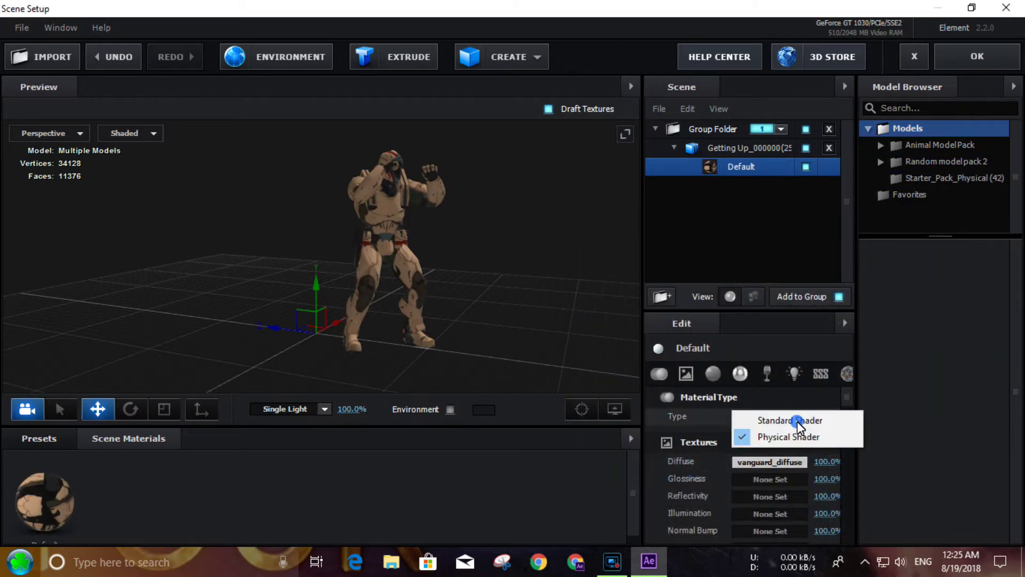
pyautogui.click(798, 420)
pyautogui.moveTo(455, 233); pyautogui.dragTo(427, 269)
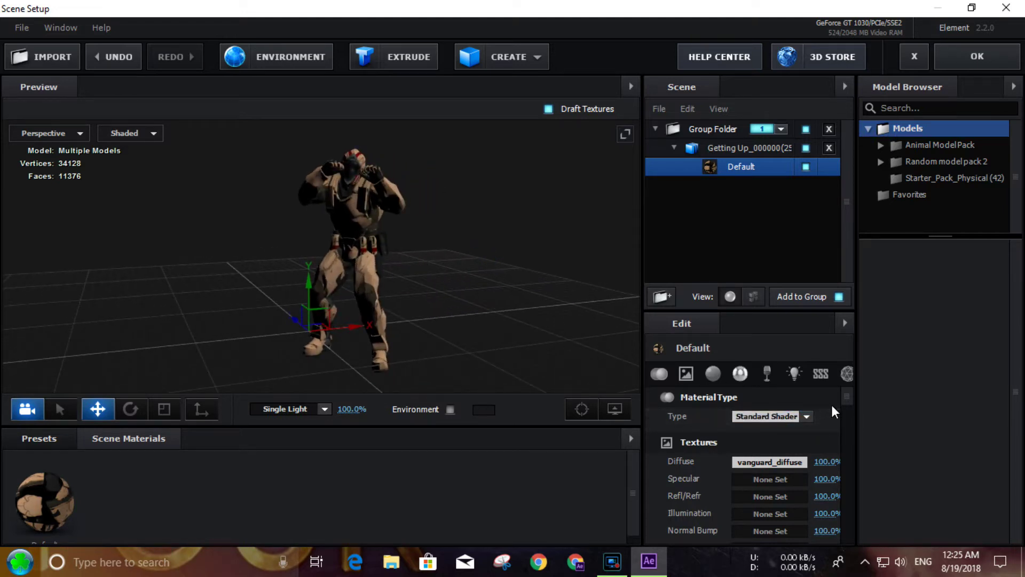
# - Load vanguard_specular as the specular map and vanguard_normal as the normal bump map
pyautogui.click(777, 479)
pyautogui.click(841, 271)
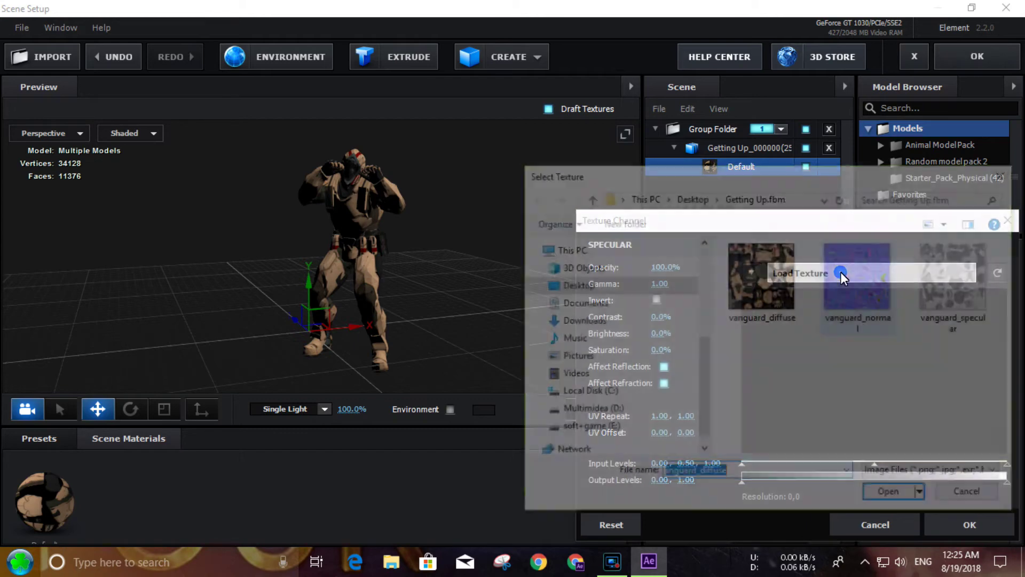
pyautogui.doubleClick(965, 286)
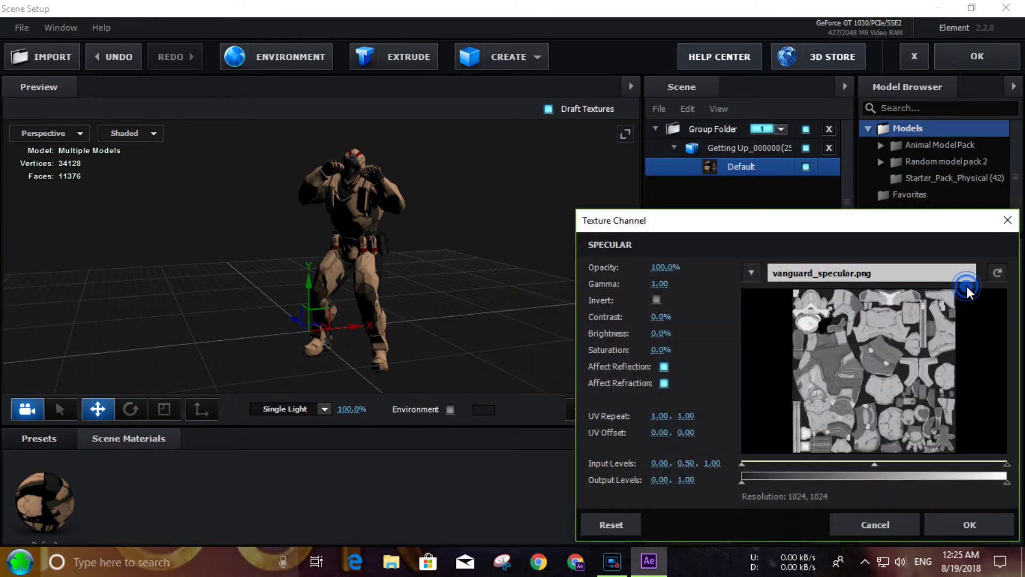
pyautogui.click(943, 526)
pyautogui.scroll(-1, 798, 492)
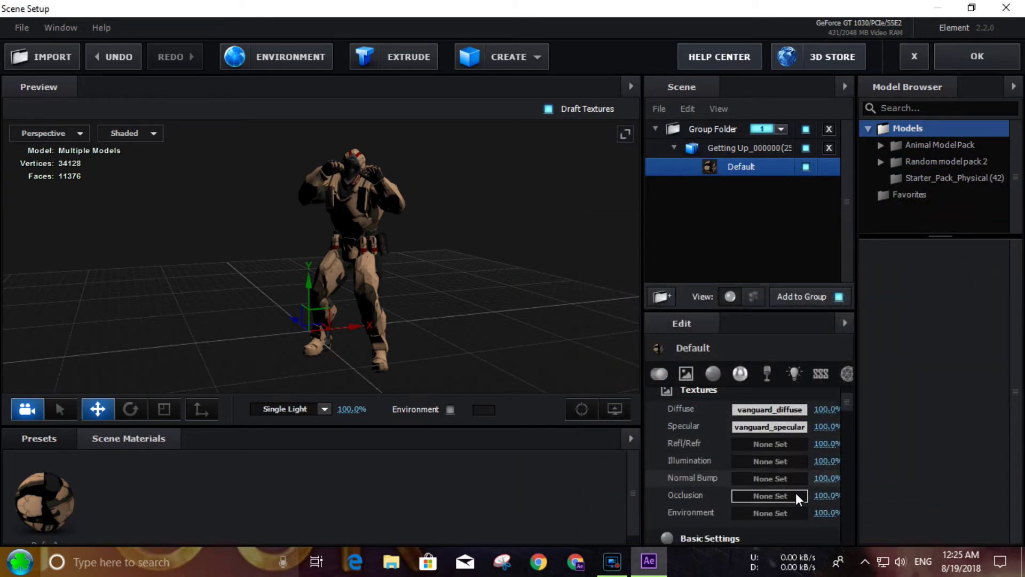
pyautogui.click(785, 482)
pyautogui.click(879, 276)
pyautogui.doubleClick(848, 283)
pyautogui.click(954, 527)
# - Turn on Environment lighting and view the textured character from a new angle
pyautogui.click(504, 318)
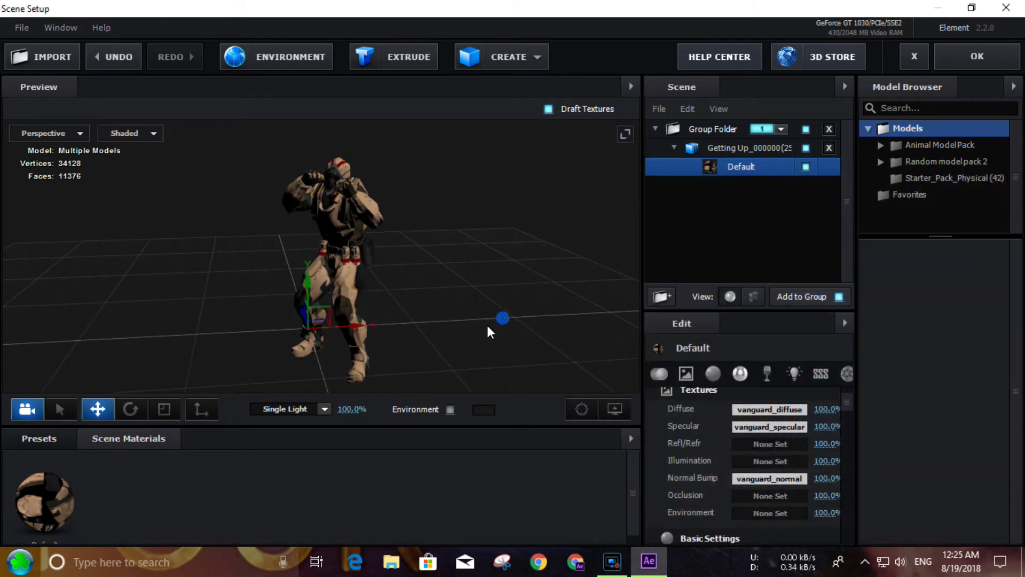
pyautogui.click(447, 409)
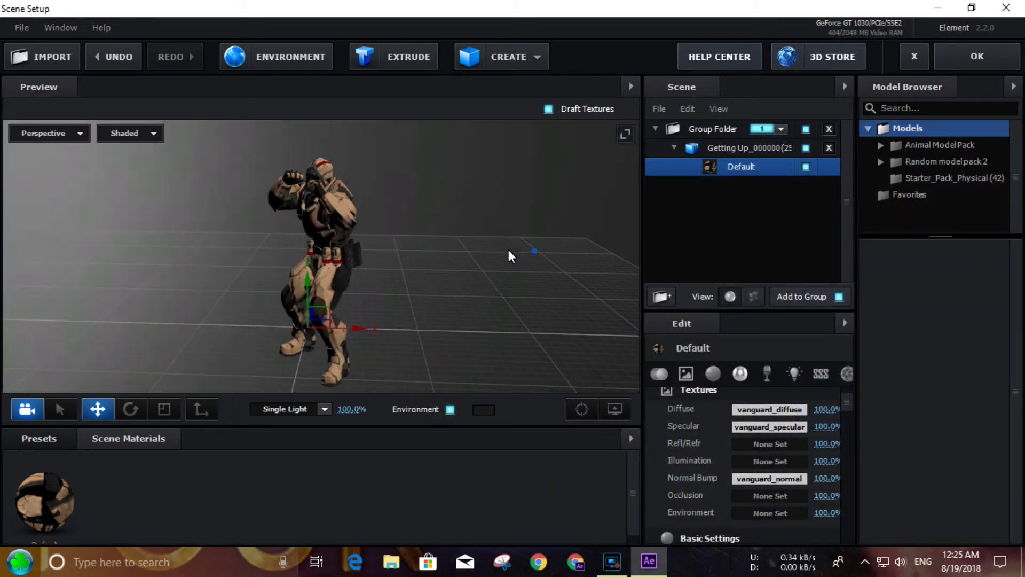
pyautogui.moveTo(511, 250); pyautogui.dragTo(626, 211)
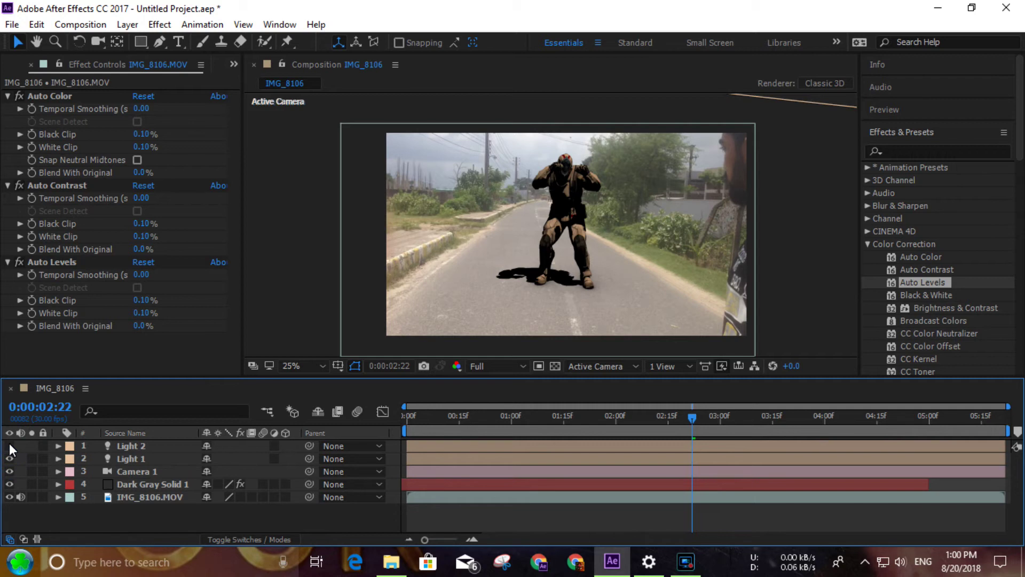
# - Turn on Light 2, enable fx on IMG_8106.MOV, and orbit Camera 1 to place the character right of the road
pyautogui.click(9, 445)
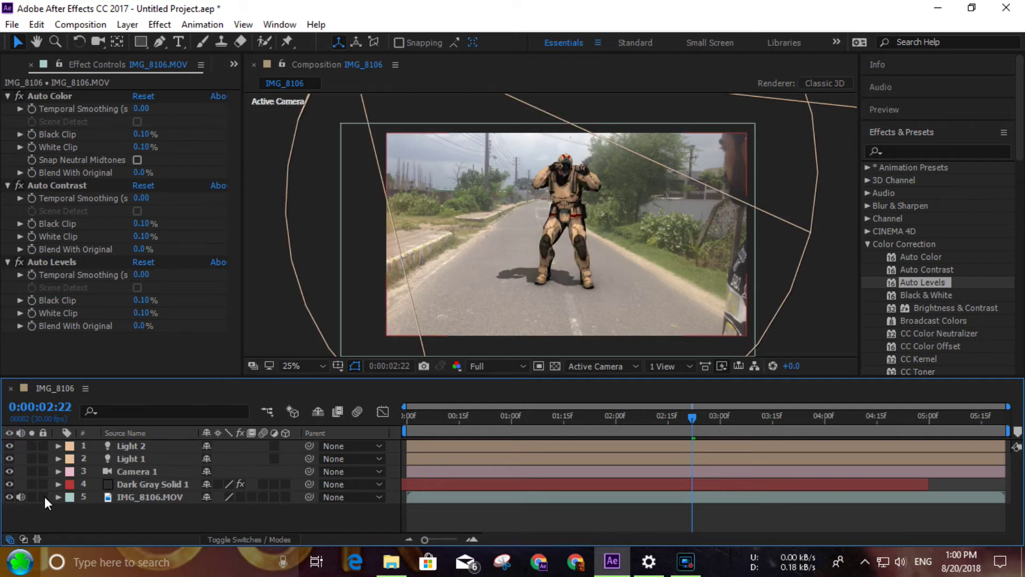
pyautogui.click(241, 497)
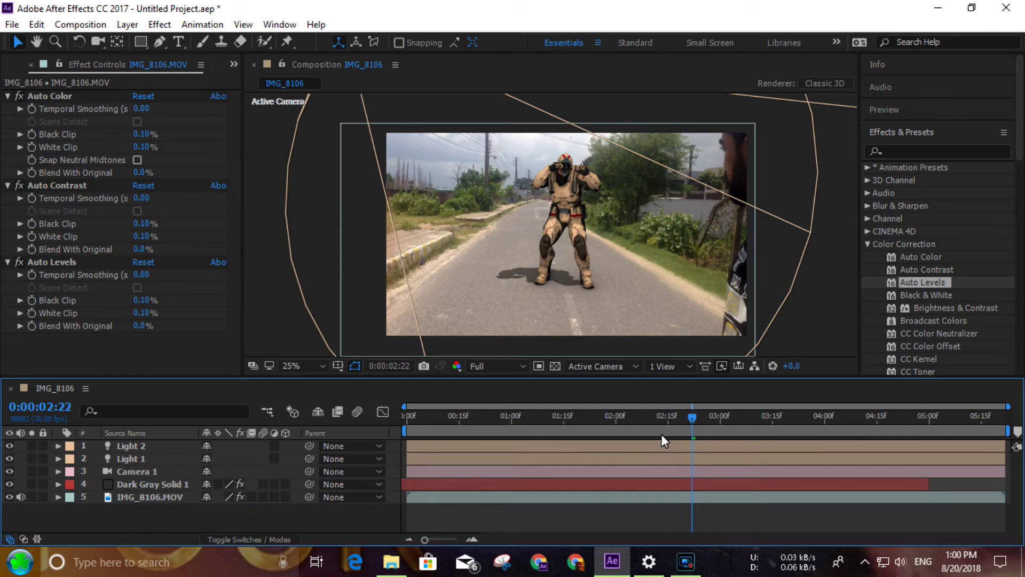
pyautogui.press('c')
pyautogui.moveTo(533, 268)
pyautogui.mouseDown()
pyautogui.moveTo(603, 270)
pyautogui.moveTo(620, 213)
pyautogui.mouseUp()
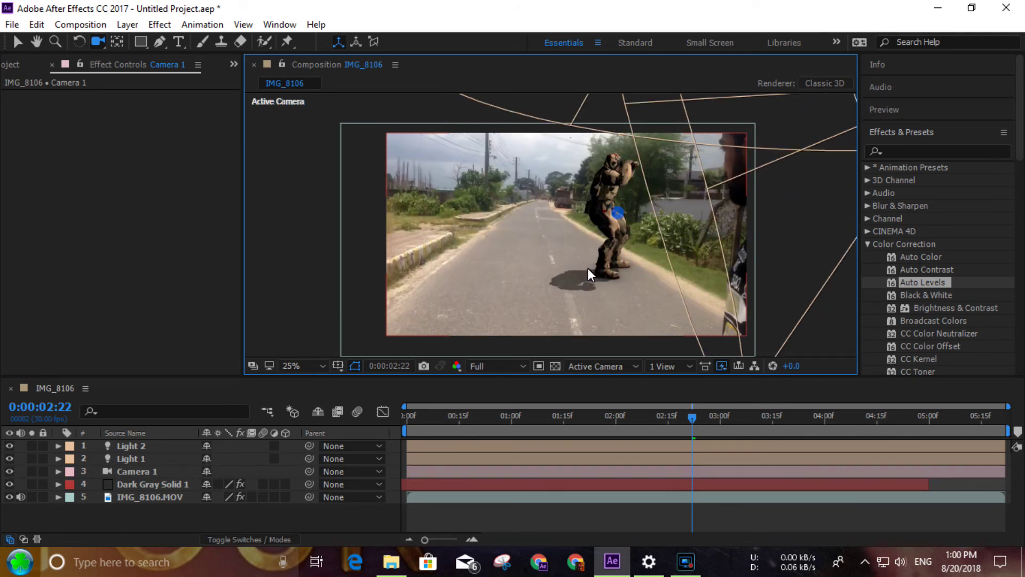